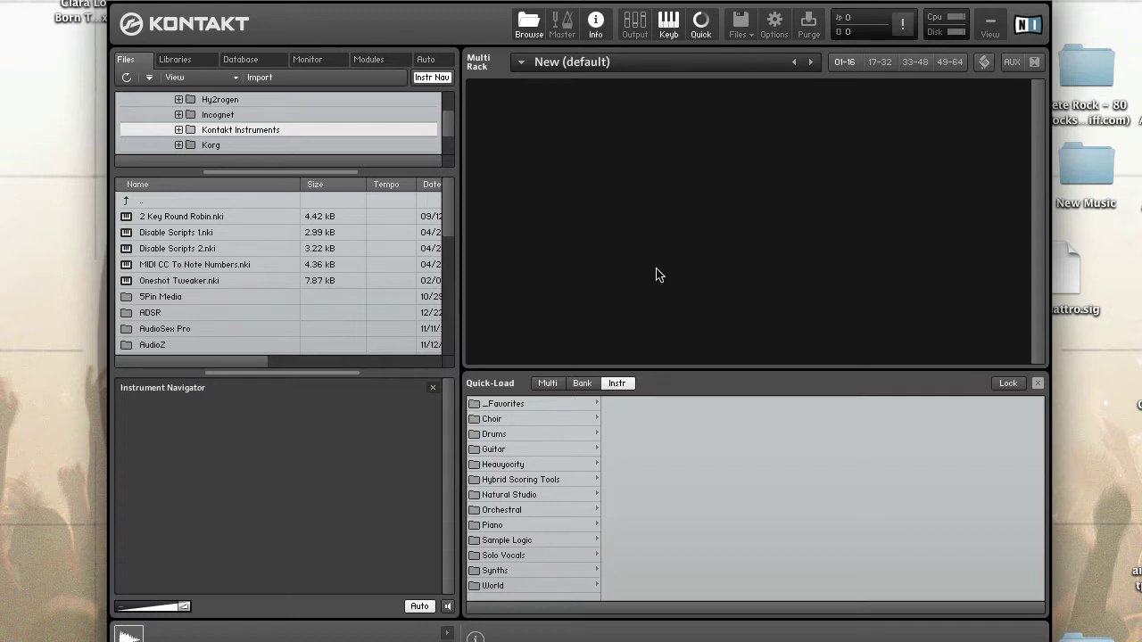
Step: Add an empty New (default) instrument to the Multi Rack, toggling Quick-Load off and on
key("F7")
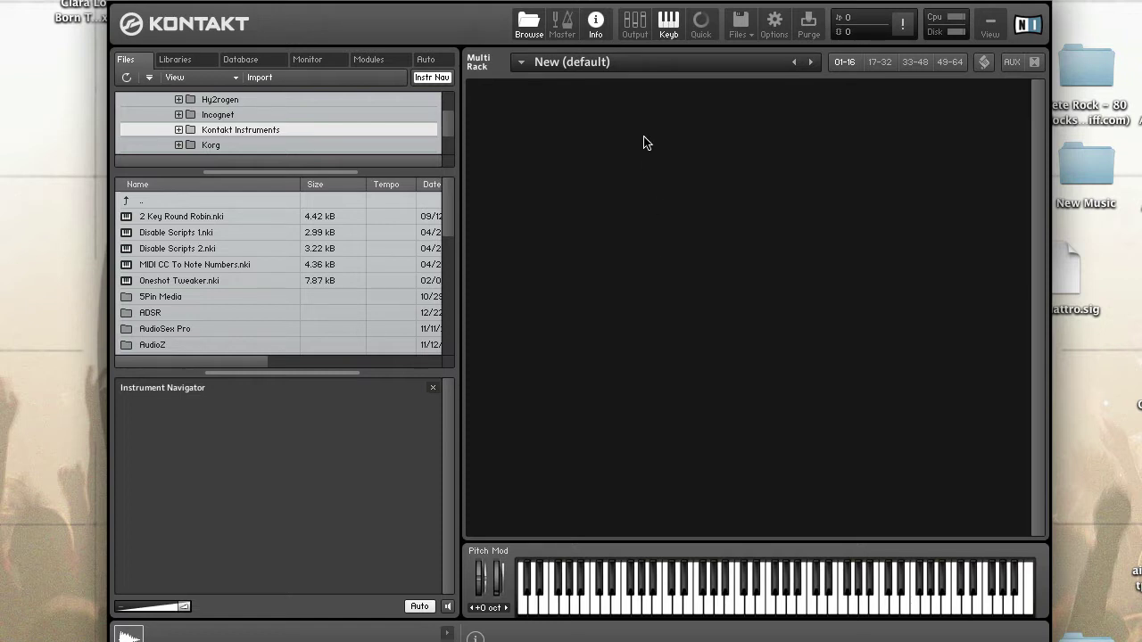
double_click(670, 220)
key("F7")
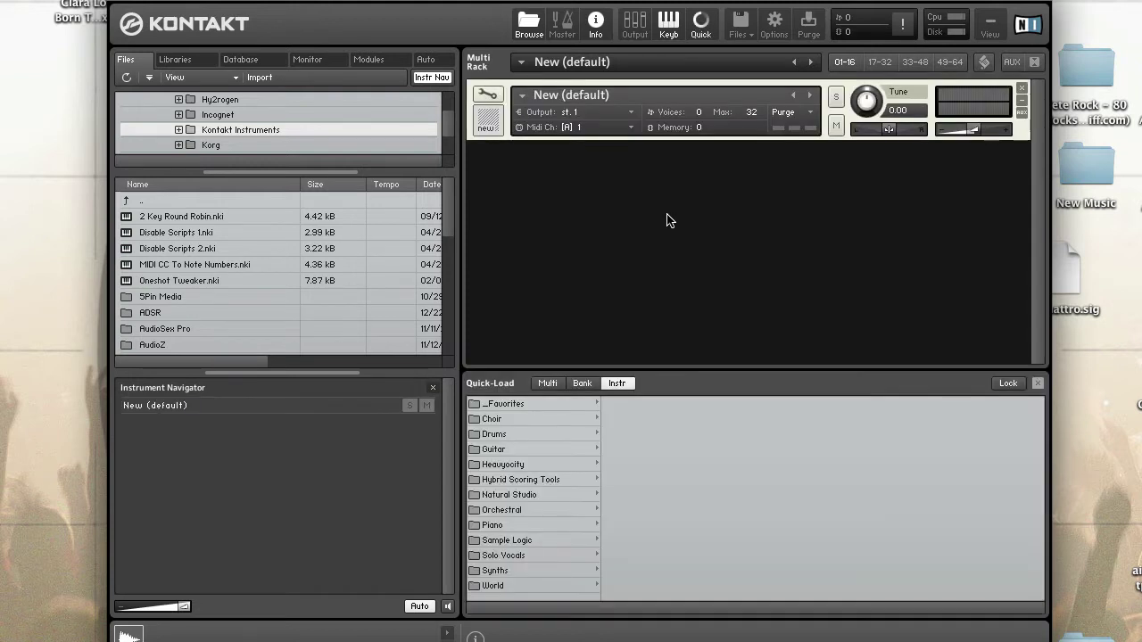
key("F7")
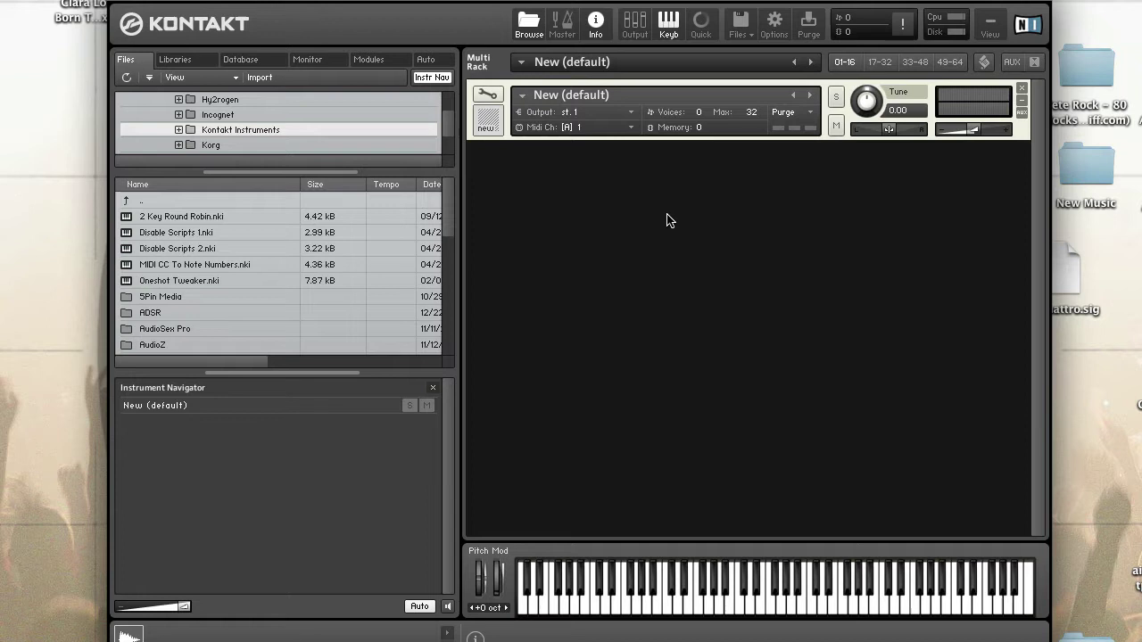
key("F7")
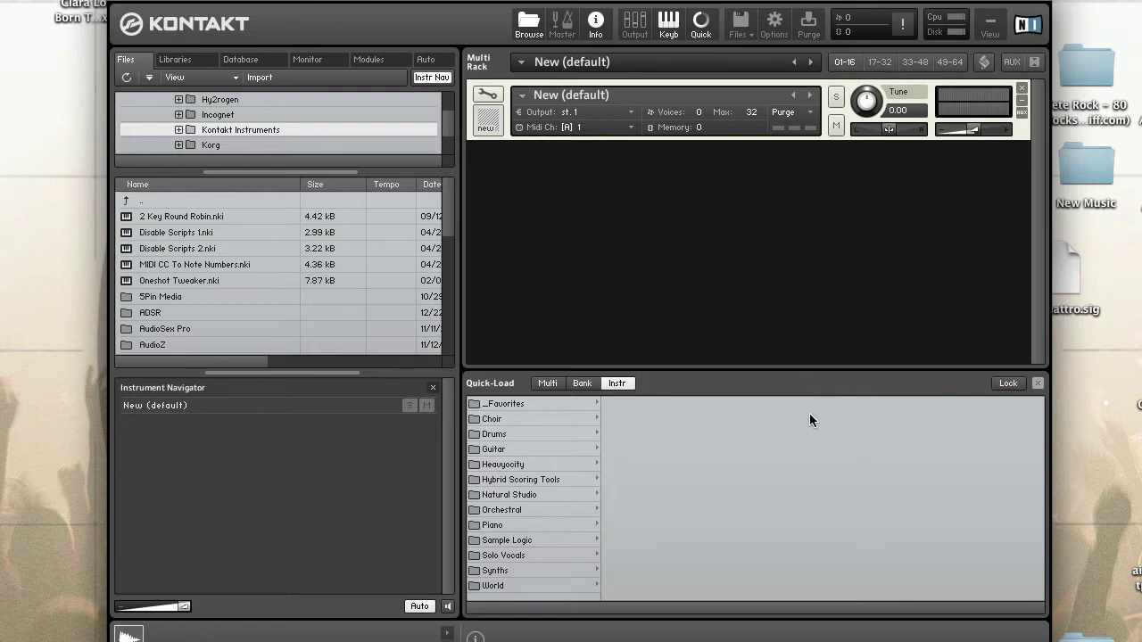
Step: Make the Quick-Load browser taller by raising its splitter, then hide and reshow it
left_click_drag(739, 375, 764, 308)
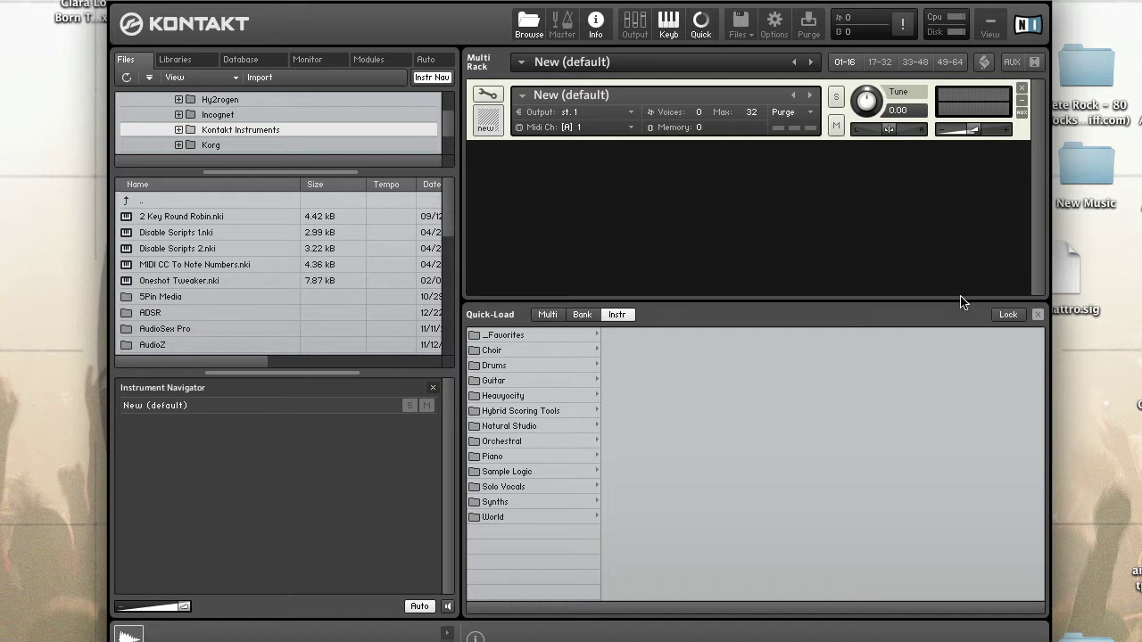
key("F7")
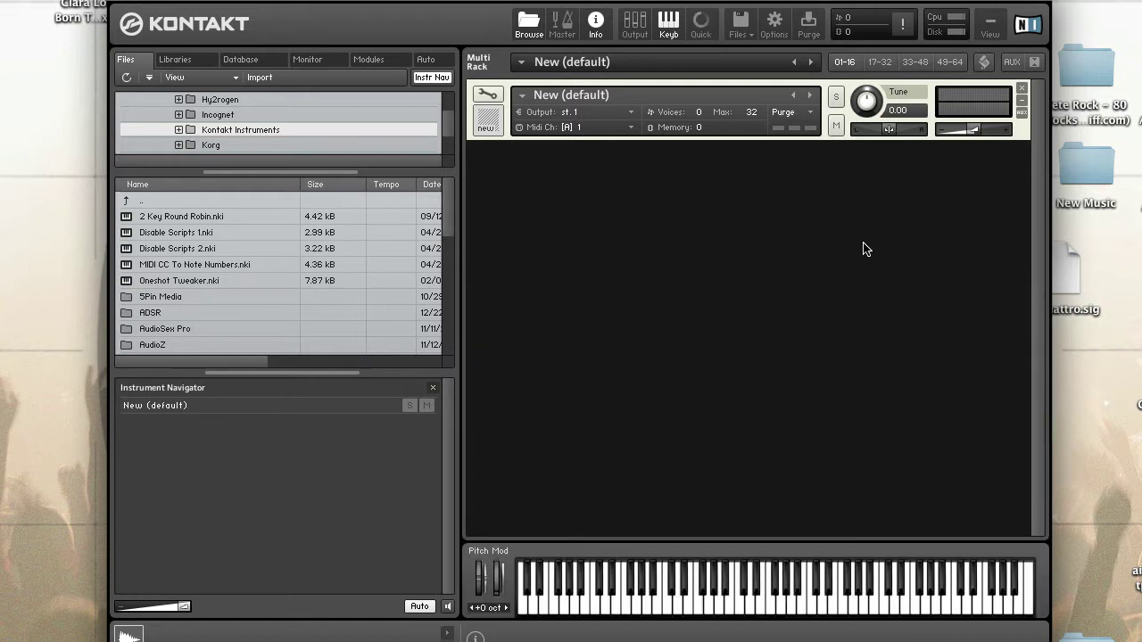
key("F7")
Step: Reopen Quick-Load and browse Choir > Liberis folders: Ambiences, Far, Soloists, Staccato
left_click(1034, 314)
key("F7")
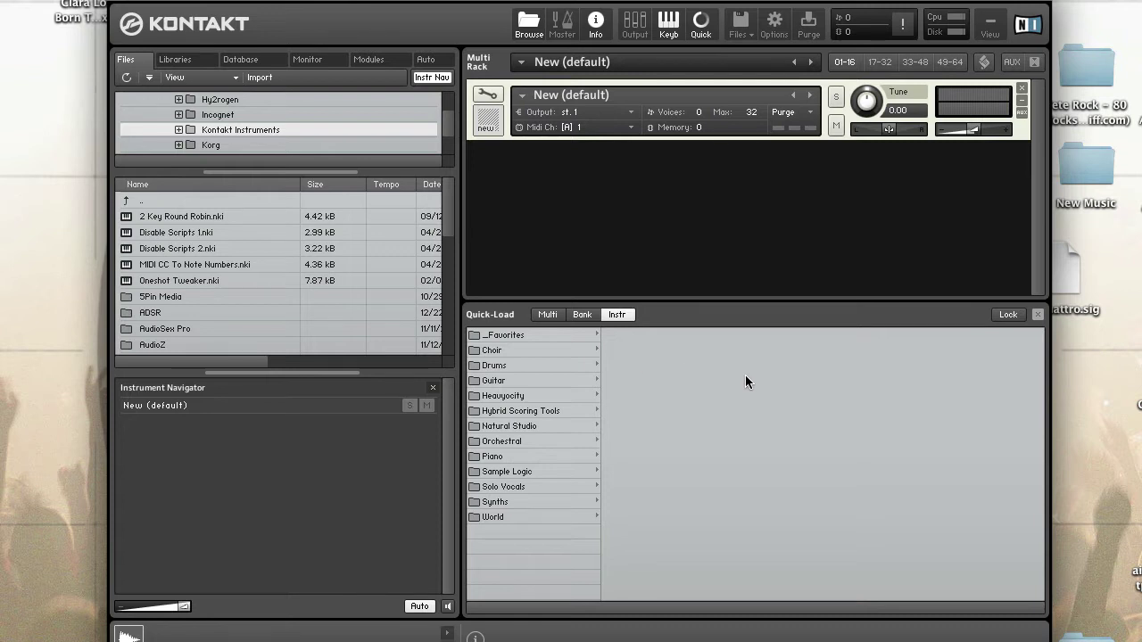
left_click(544, 334)
left_click(546, 349)
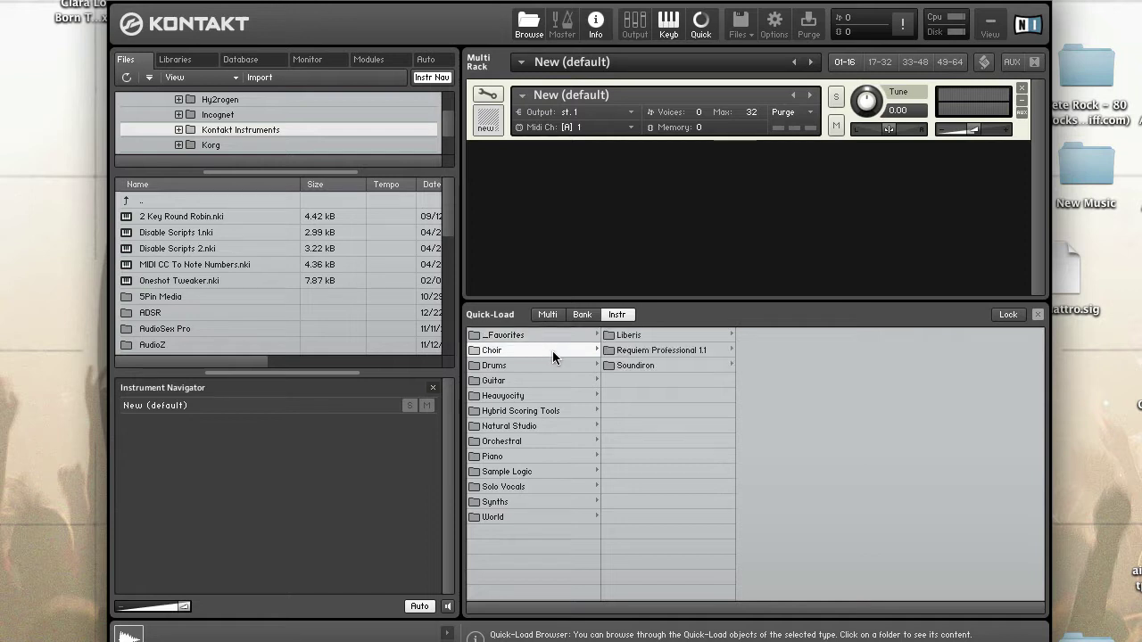
left_click(652, 336)
left_click(776, 337)
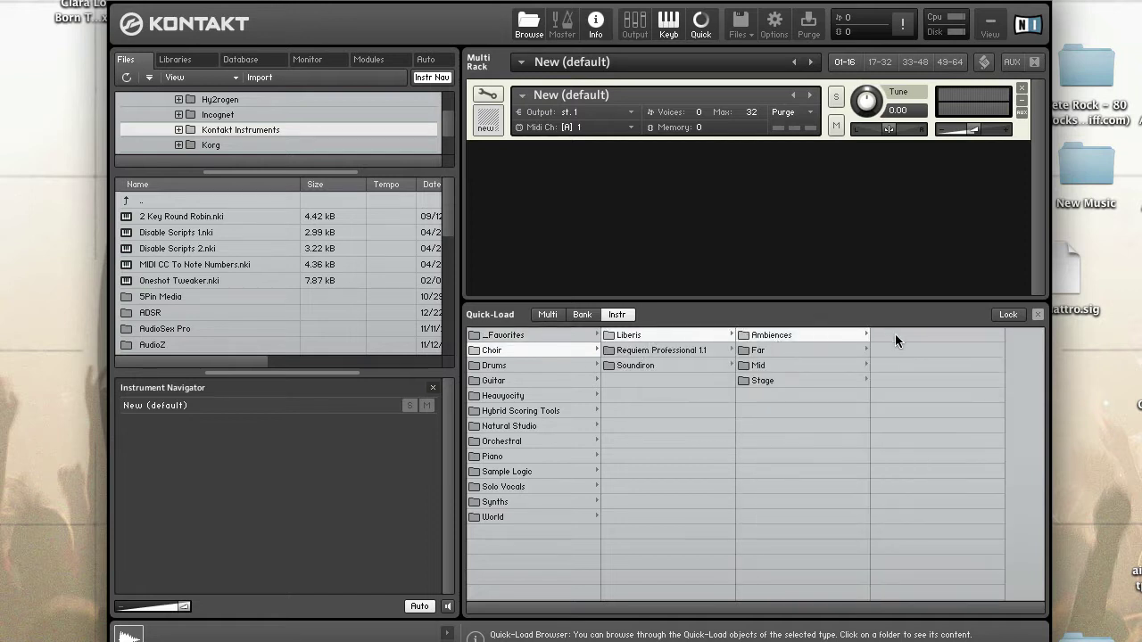
left_click(846, 353)
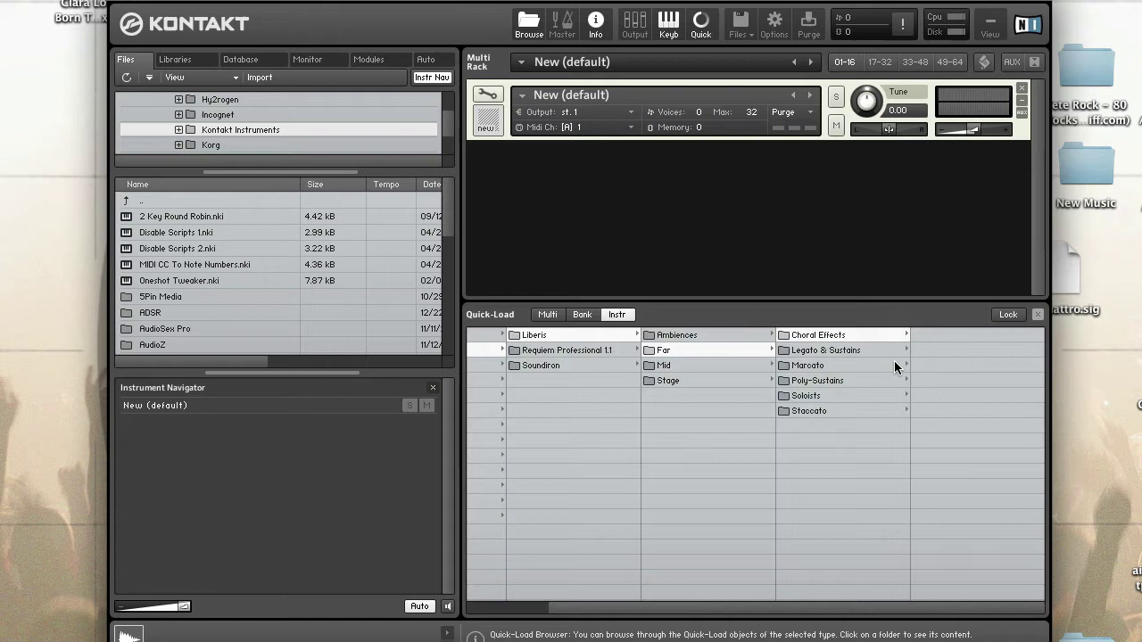
left_click(831, 396)
left_click(822, 414)
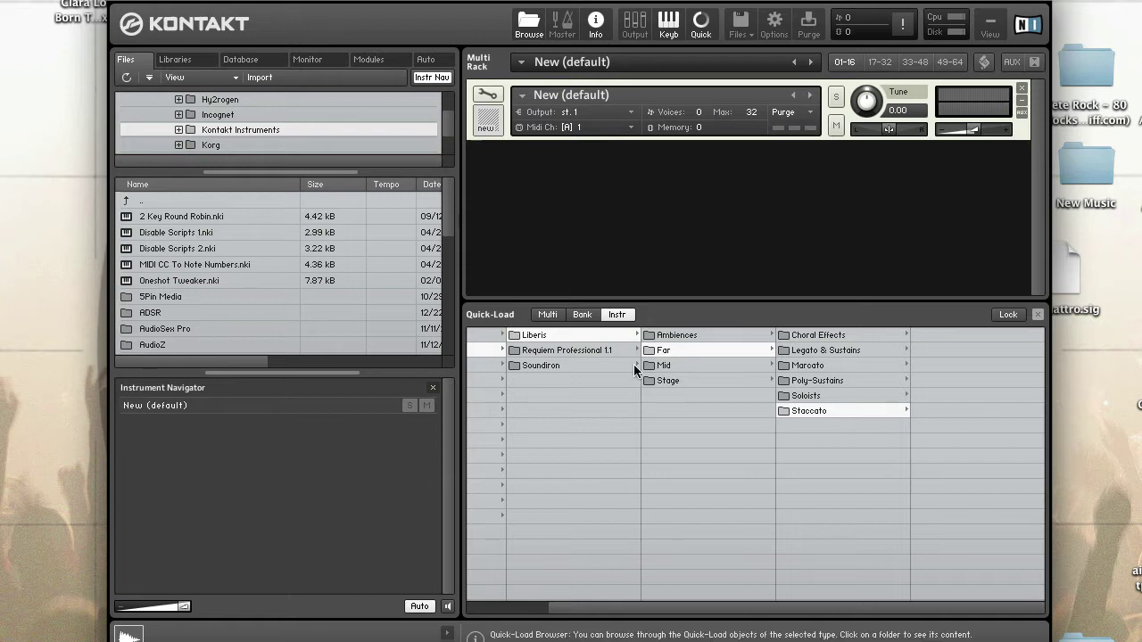
Step: Browse the Guitar, Hybrid Scoring Tools and World Quick-Load categories
left_click(502, 610)
left_click(553, 380)
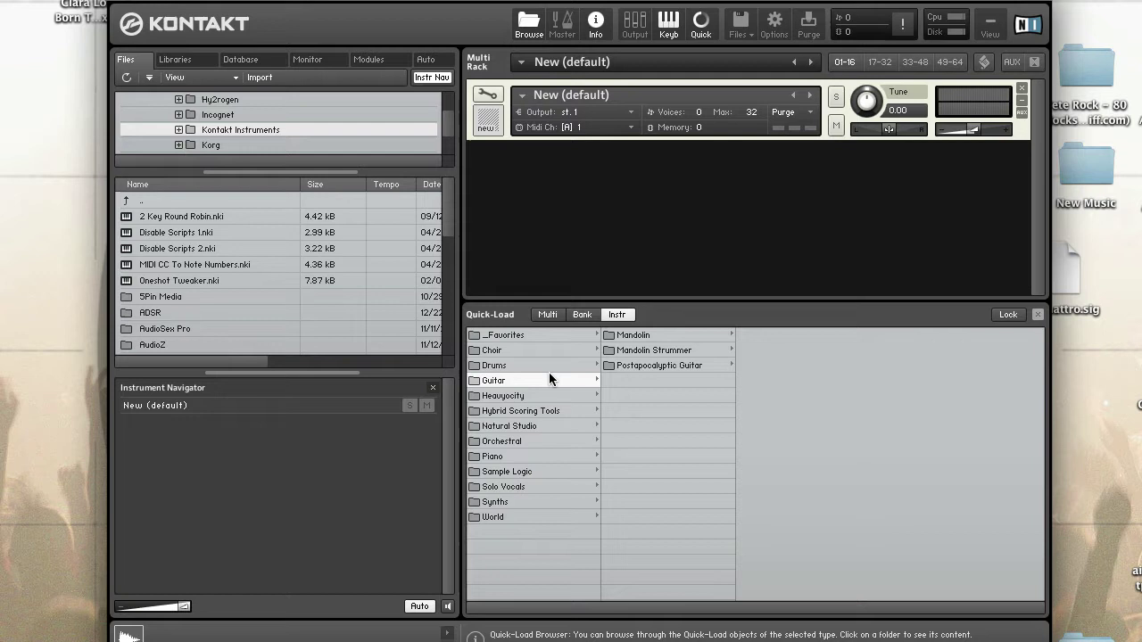
left_click(544, 334)
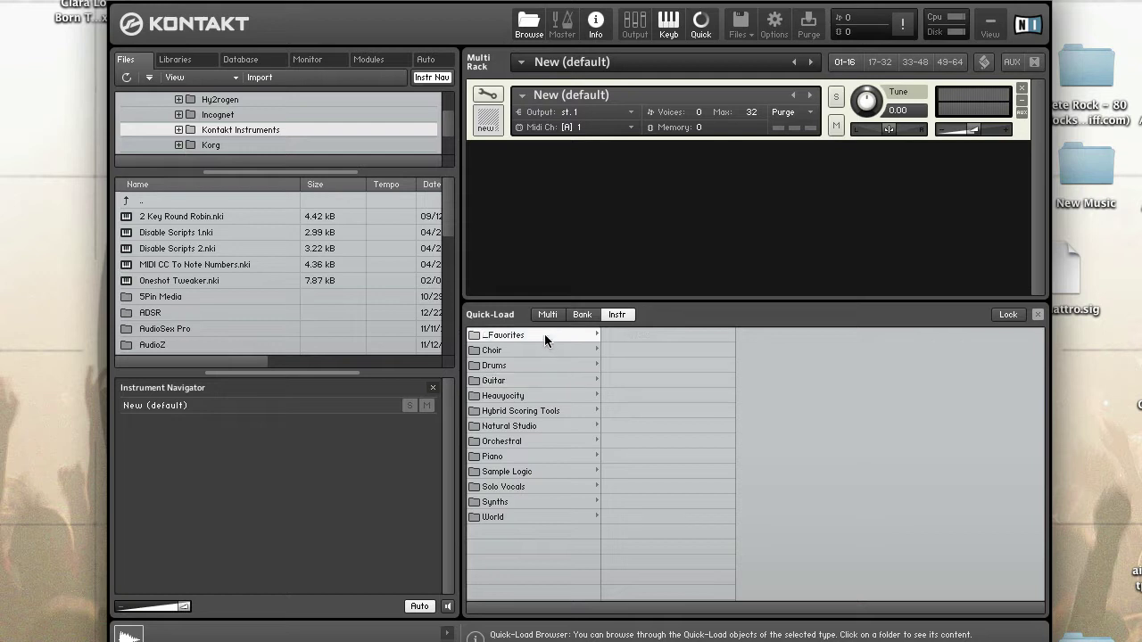
left_click(544, 409)
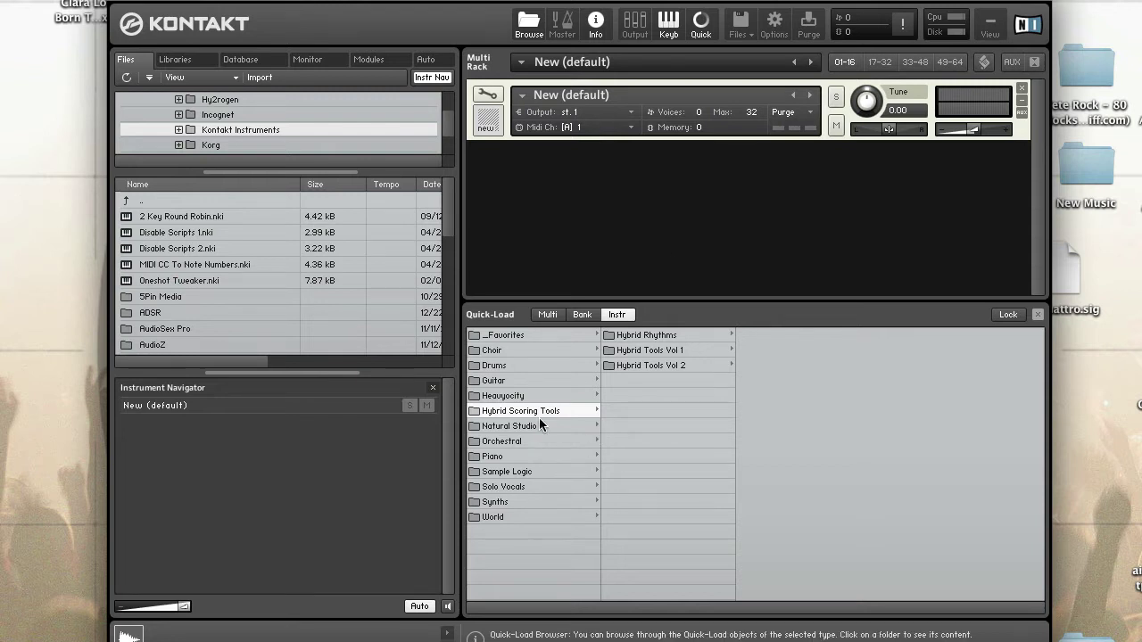
left_click(546, 336)
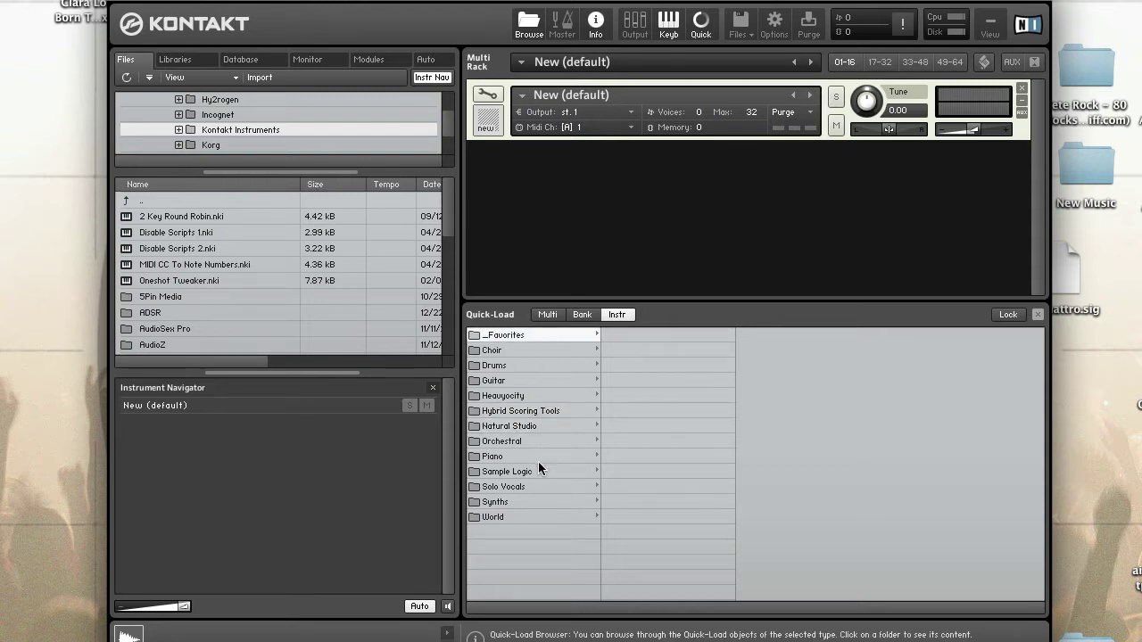
left_click(527, 515)
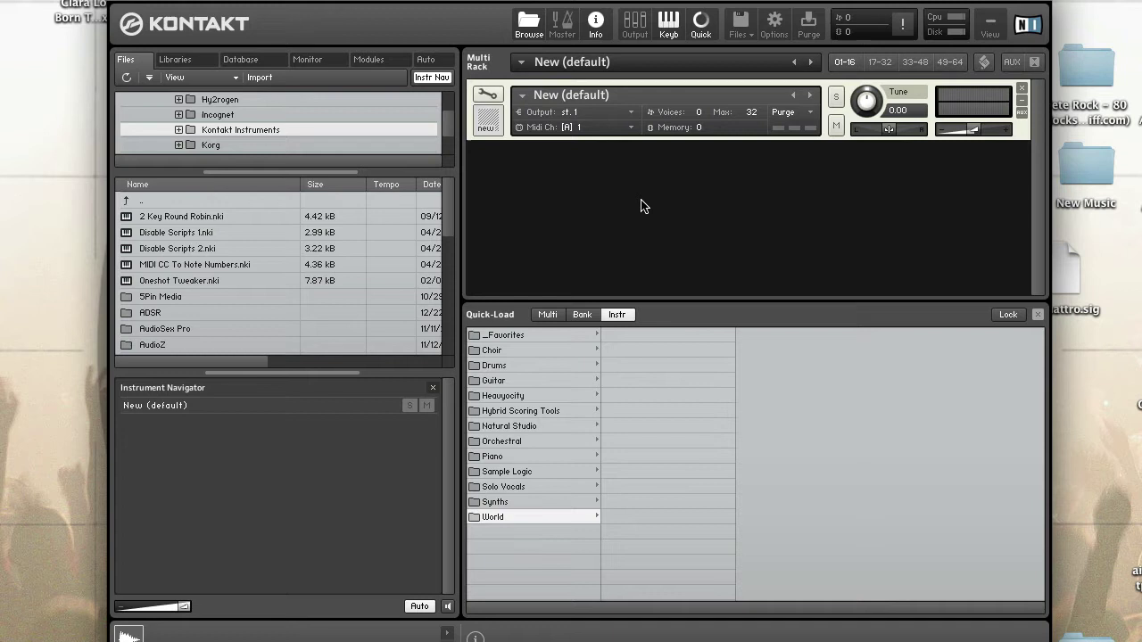
Step: Add a new Quick-Load folder named ZZZZ below World
right_click(502, 535)
left_click(535, 544)
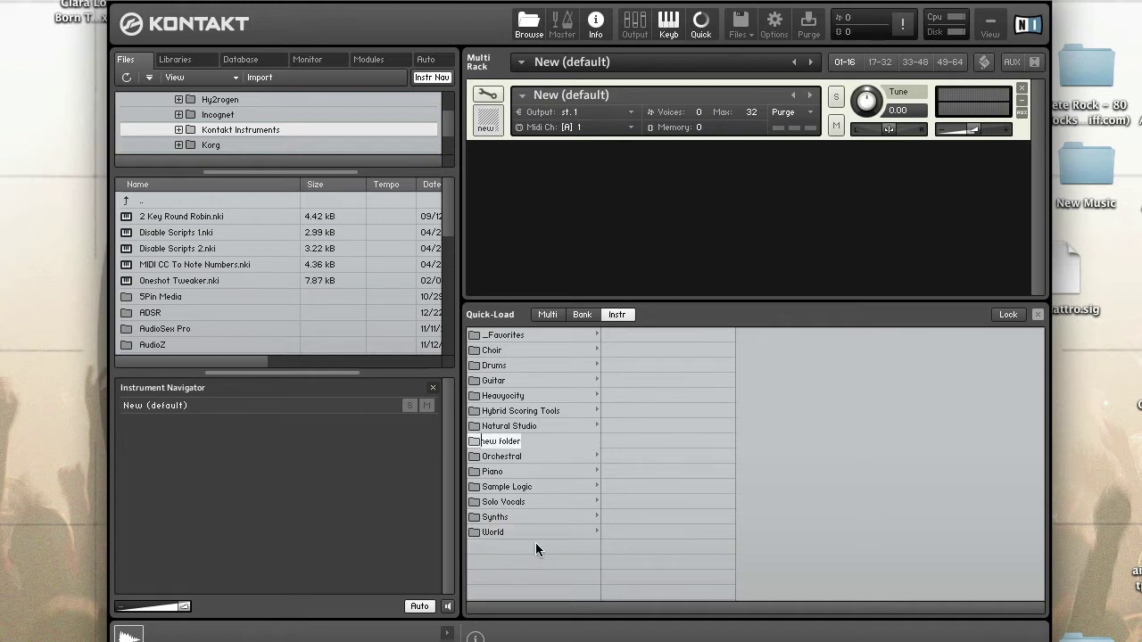
type("ZZZZ")
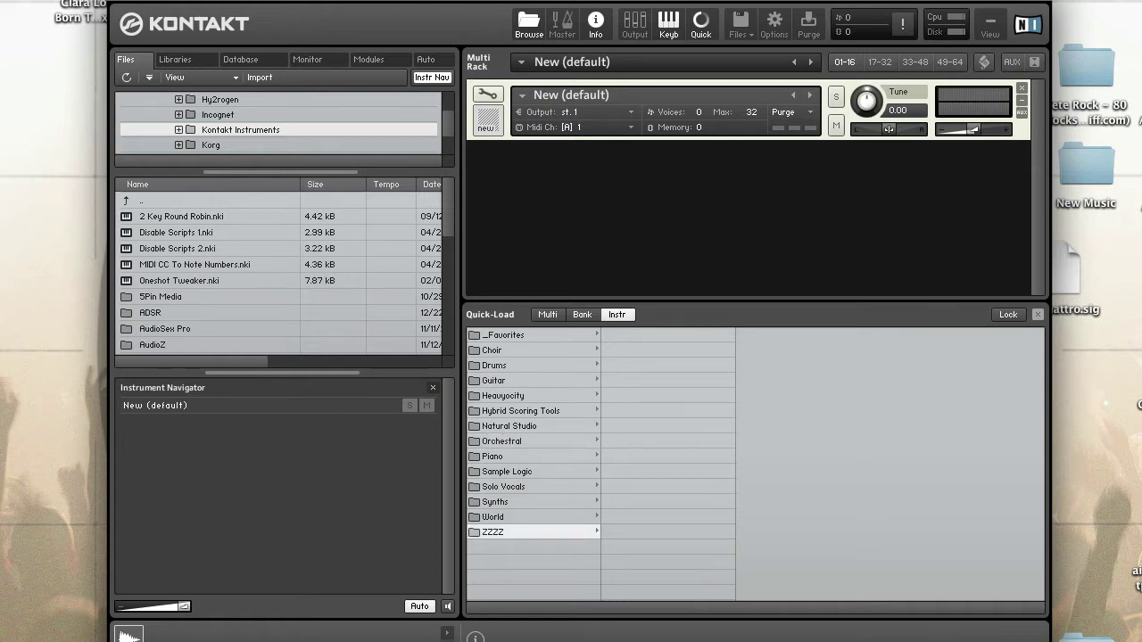
Step: Bring a Finder window into view and navigate up to the computer's top level
key("super+o")
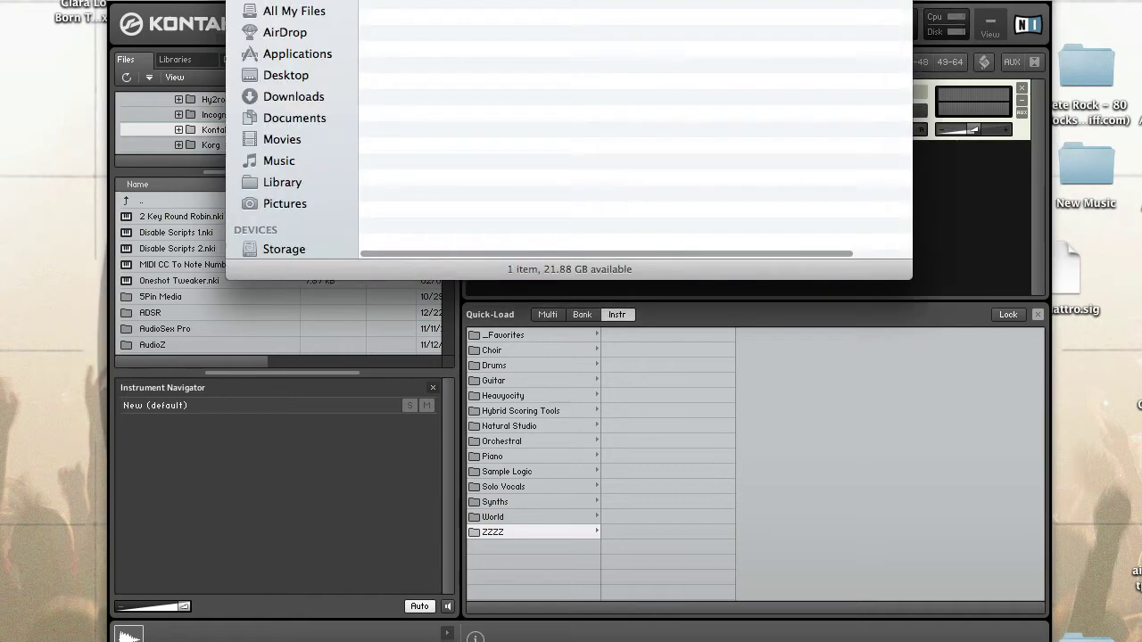
left_click_drag(636, 0, 697, 150)
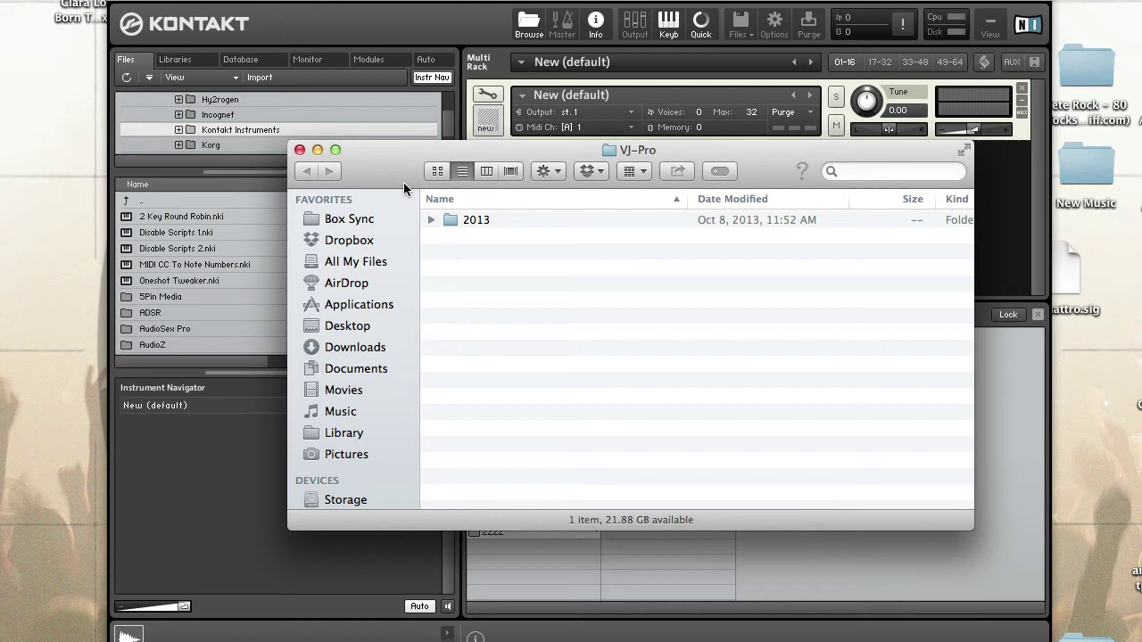
left_click(622, 152, "super")
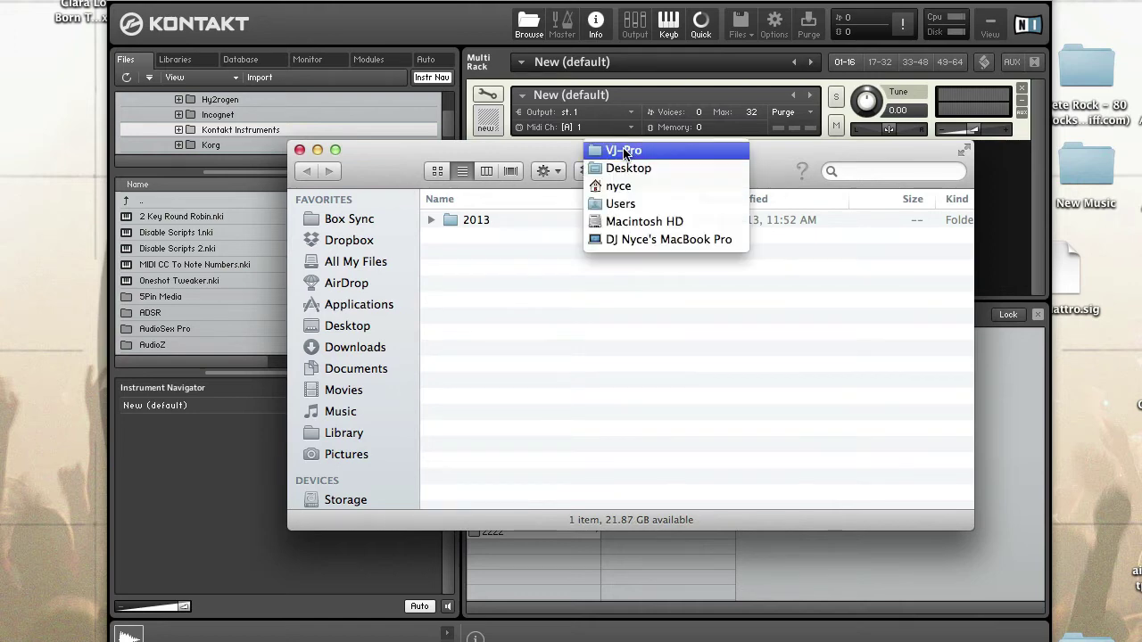
left_click(637, 219)
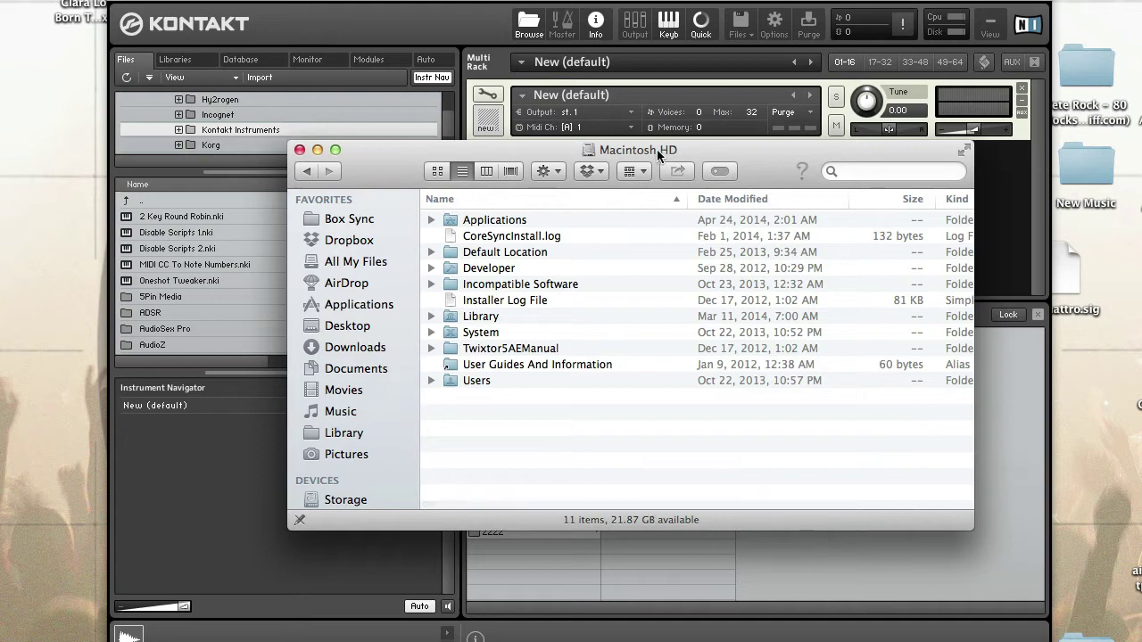
left_click(655, 150, "super")
left_click(653, 163)
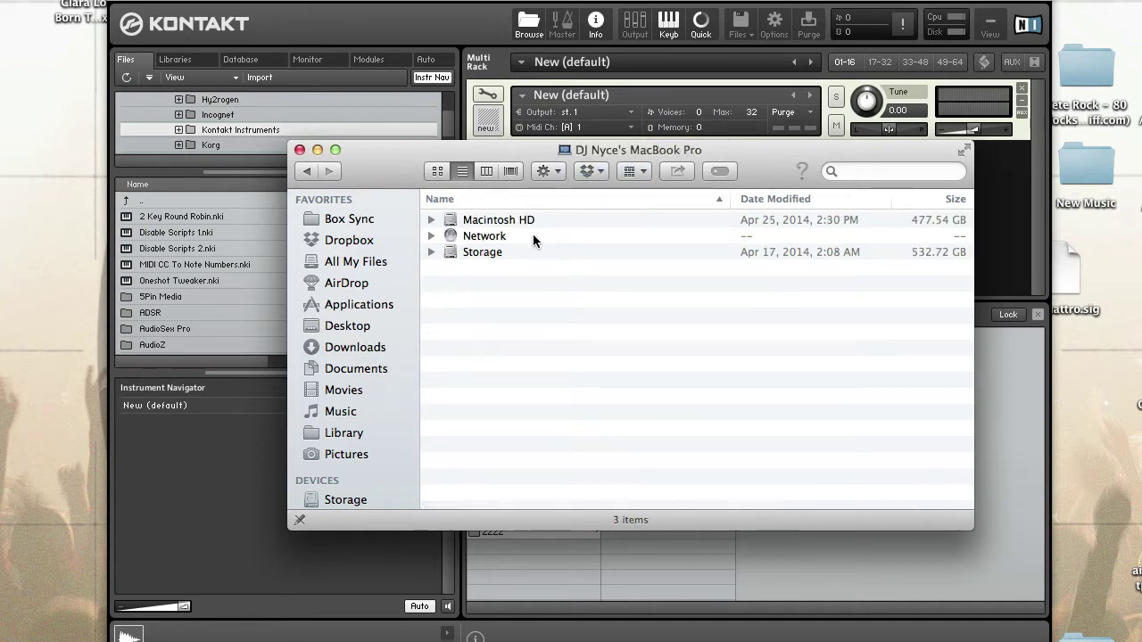
Step: Open Macintosh HD > Users > the home folder and browse its items
double_click(532, 219)
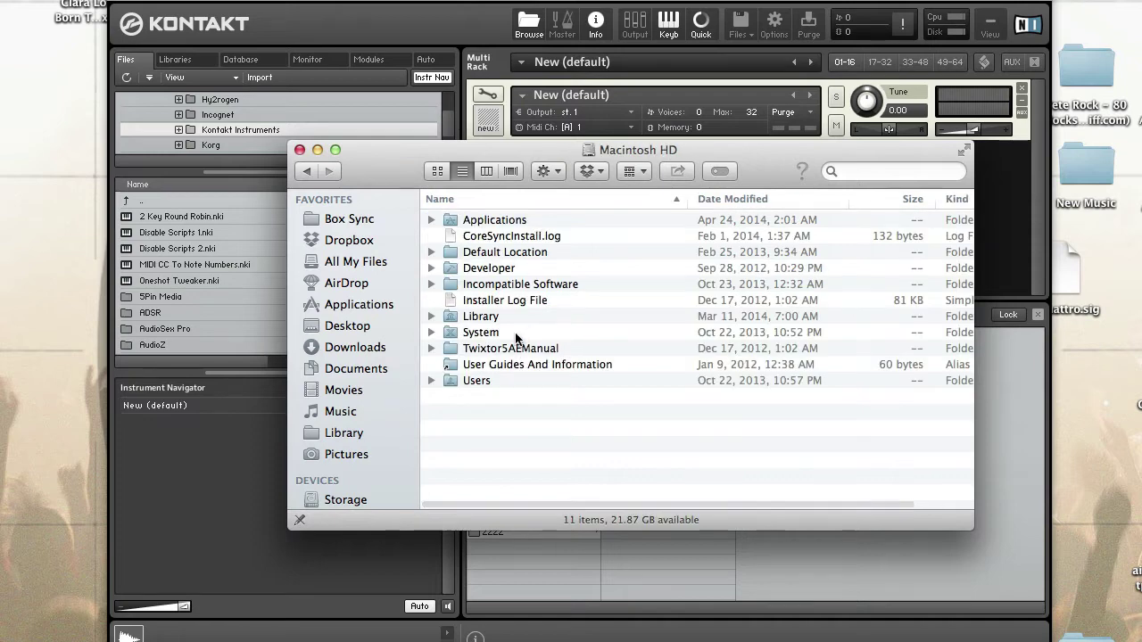
double_click(502, 380)
double_click(537, 220)
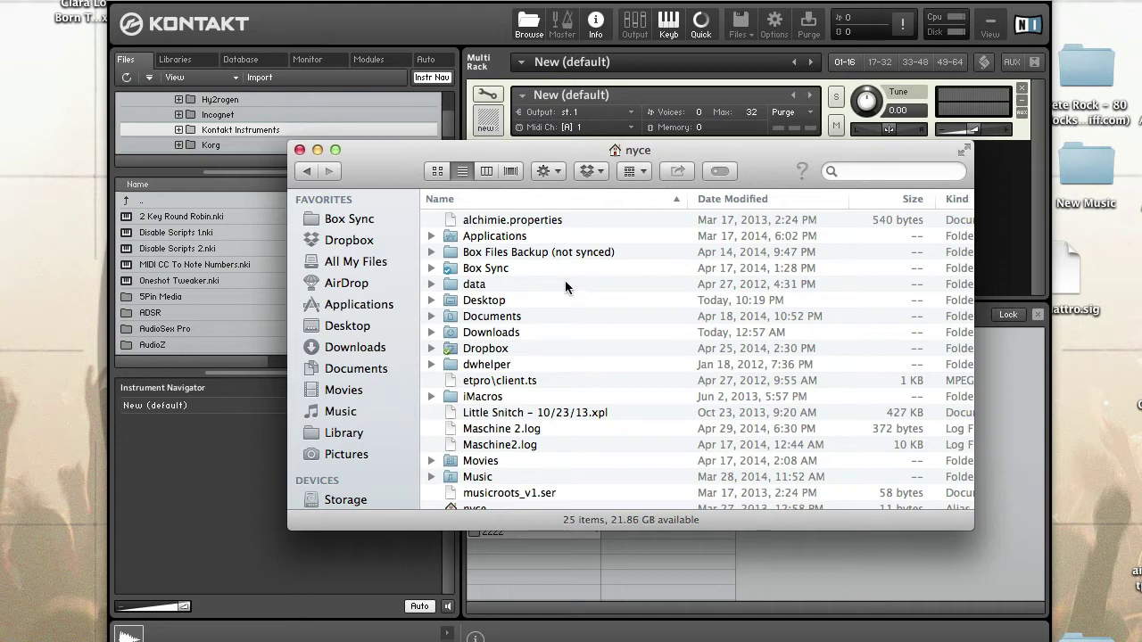
left_click(549, 364)
scroll(550, 364, "down", 3)
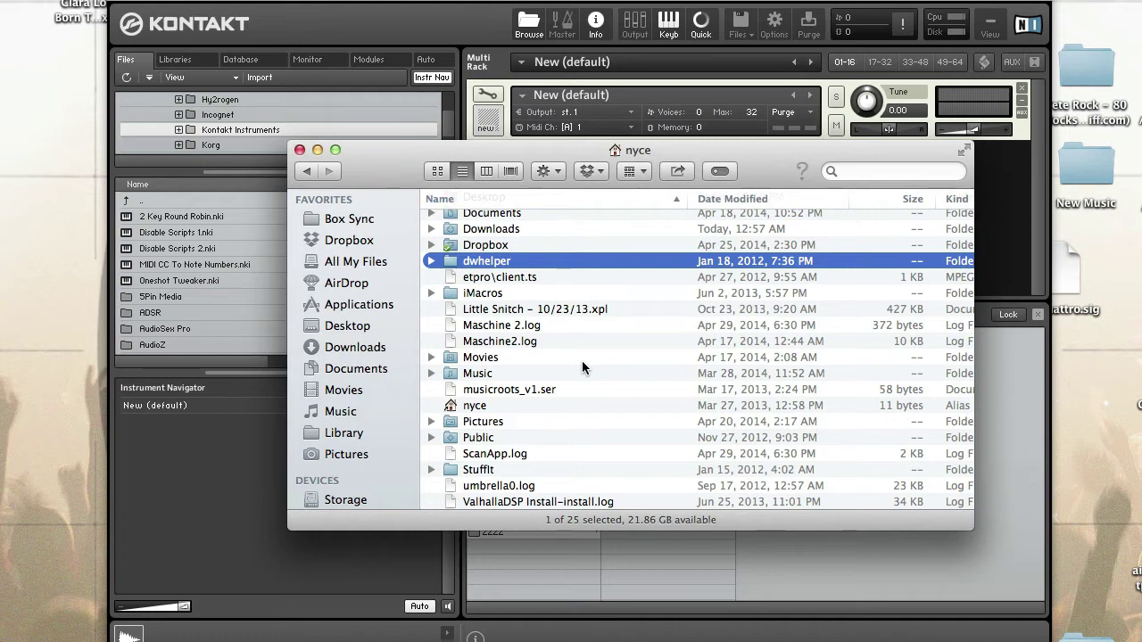
left_click(576, 408)
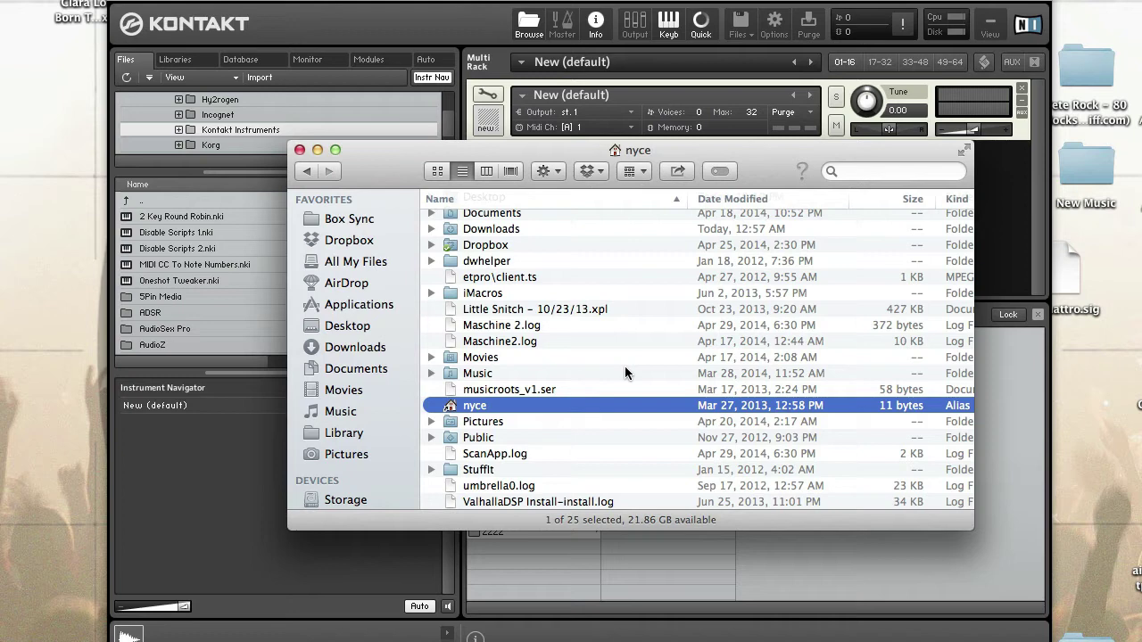
Step: Go to the Library folder and open Application Support > Native Instruments
key("super+shift+g")
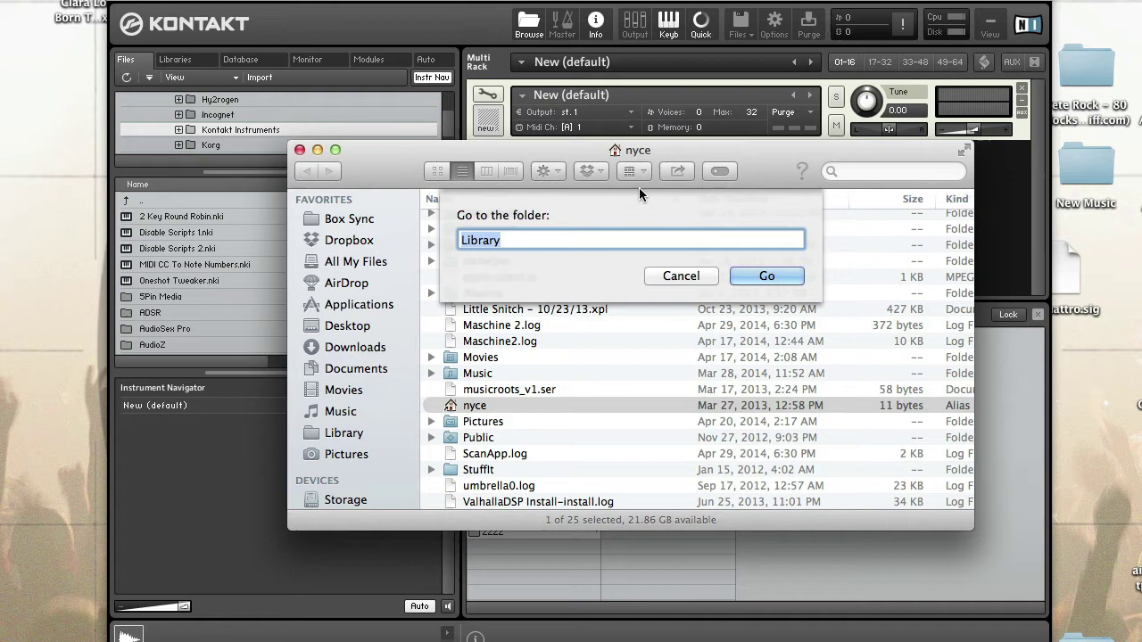
type("Library")
key("Return")
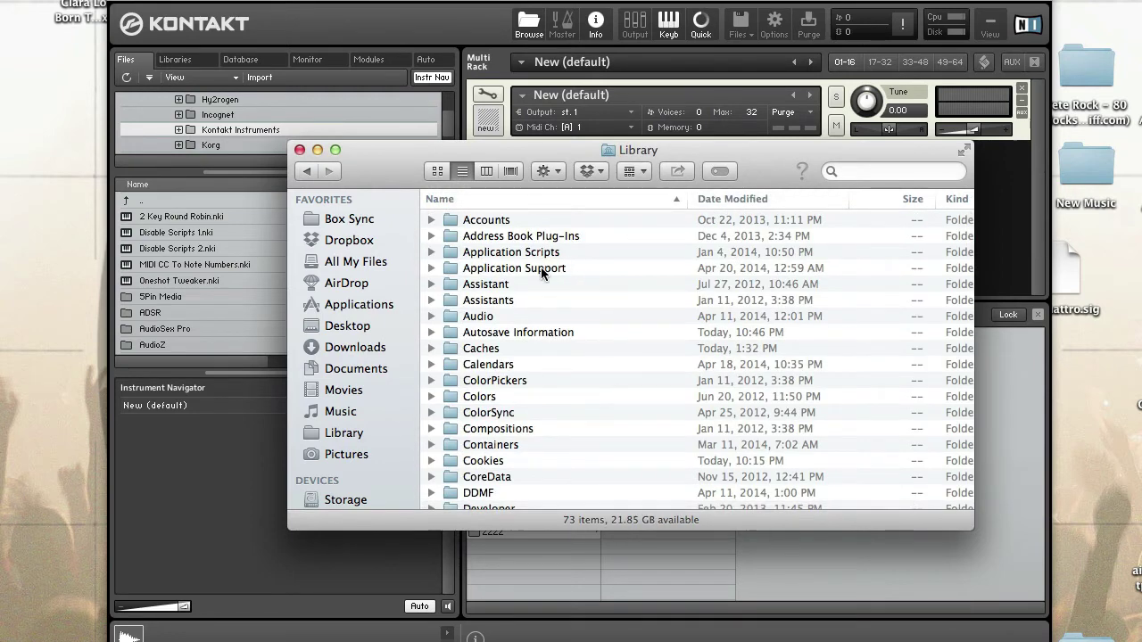
double_click(540, 266)
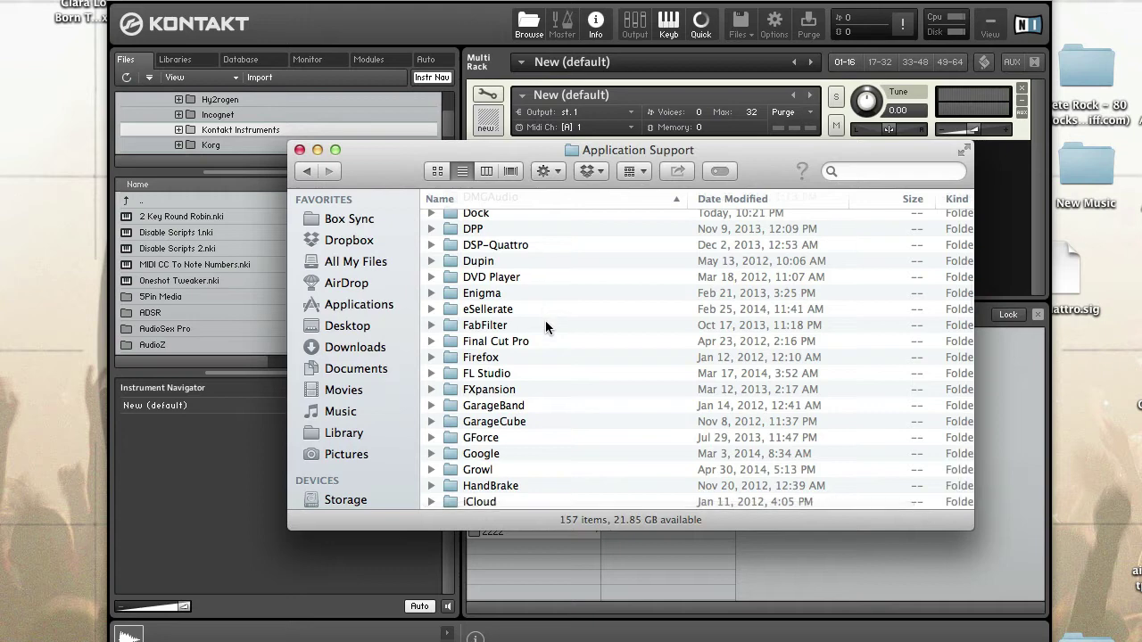
left_click(545, 326)
type("native")
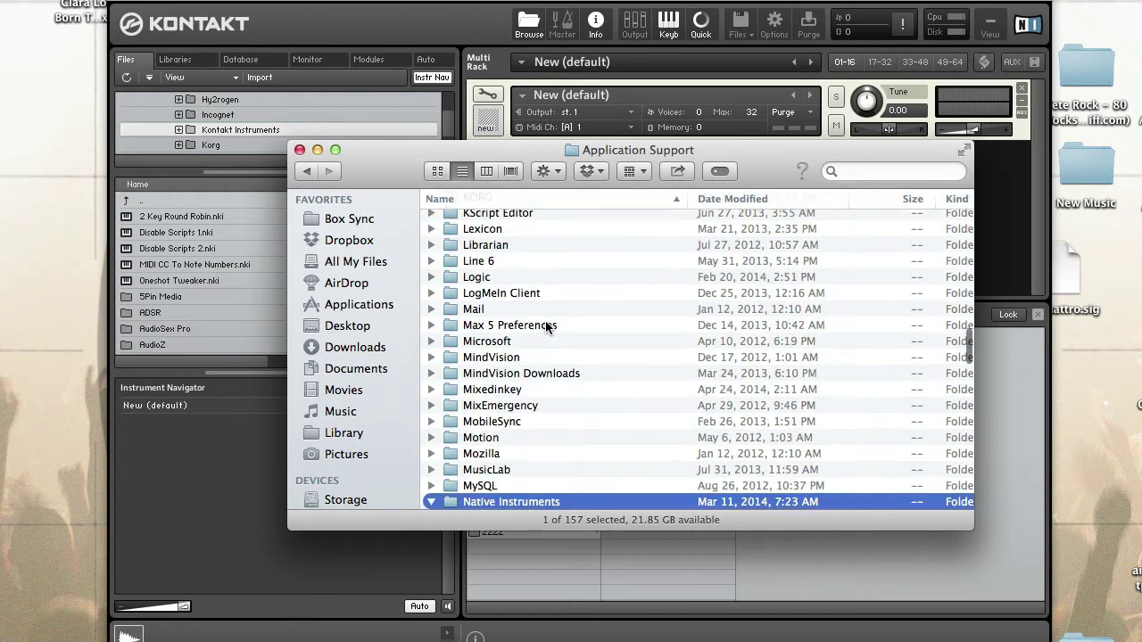
key("Right")
double_click(551, 339)
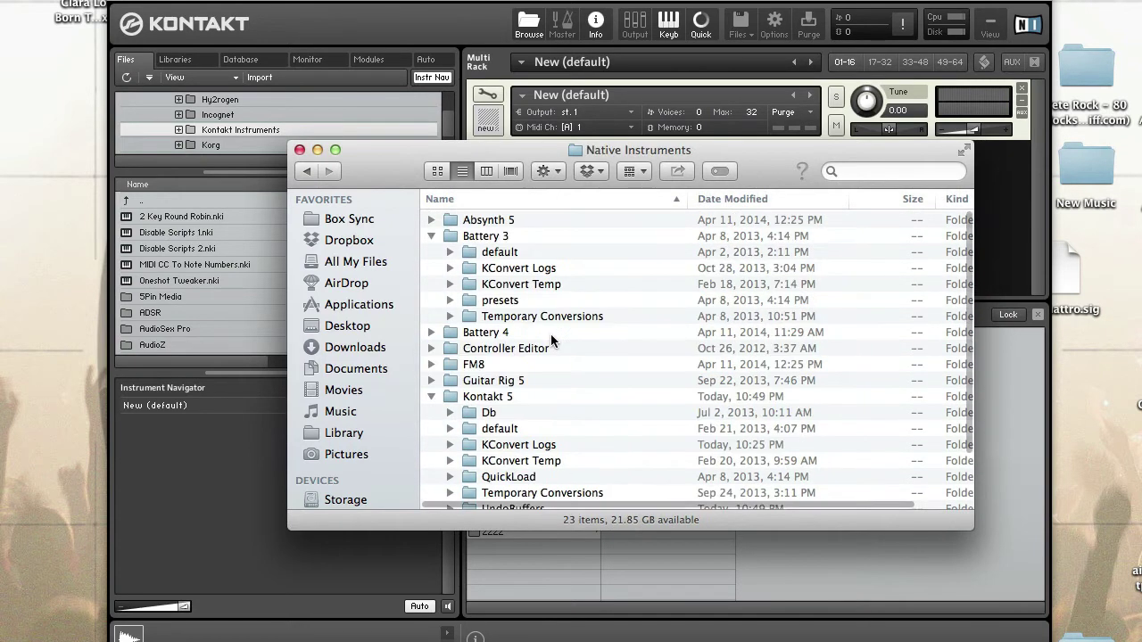
Step: Open Kontakt 5's QuickLoad folder and expand its Instr and Multi subfolders
left_click(551, 339)
key("Up")
key("Up")
key("Up")
key("Up")
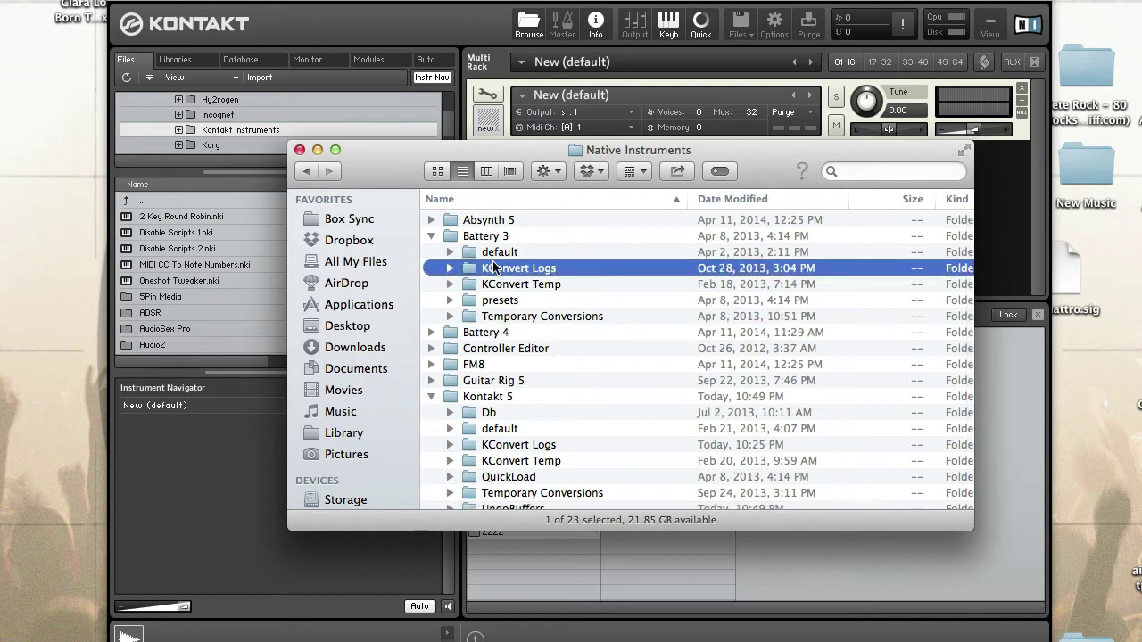
left_click(431, 236)
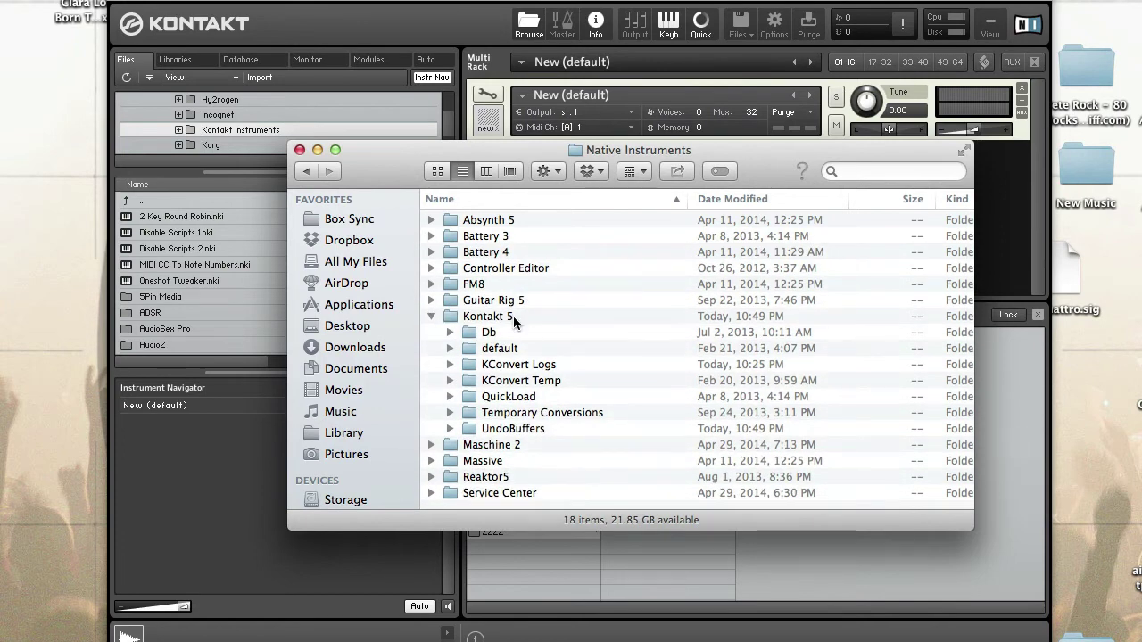
double_click(546, 396)
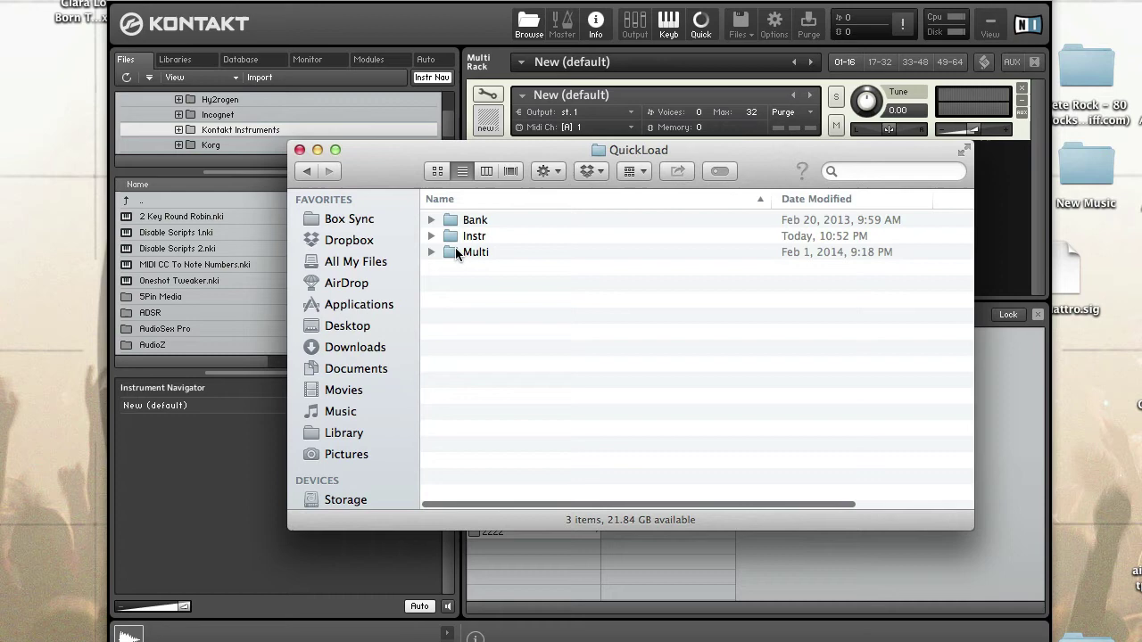
left_click(430, 236)
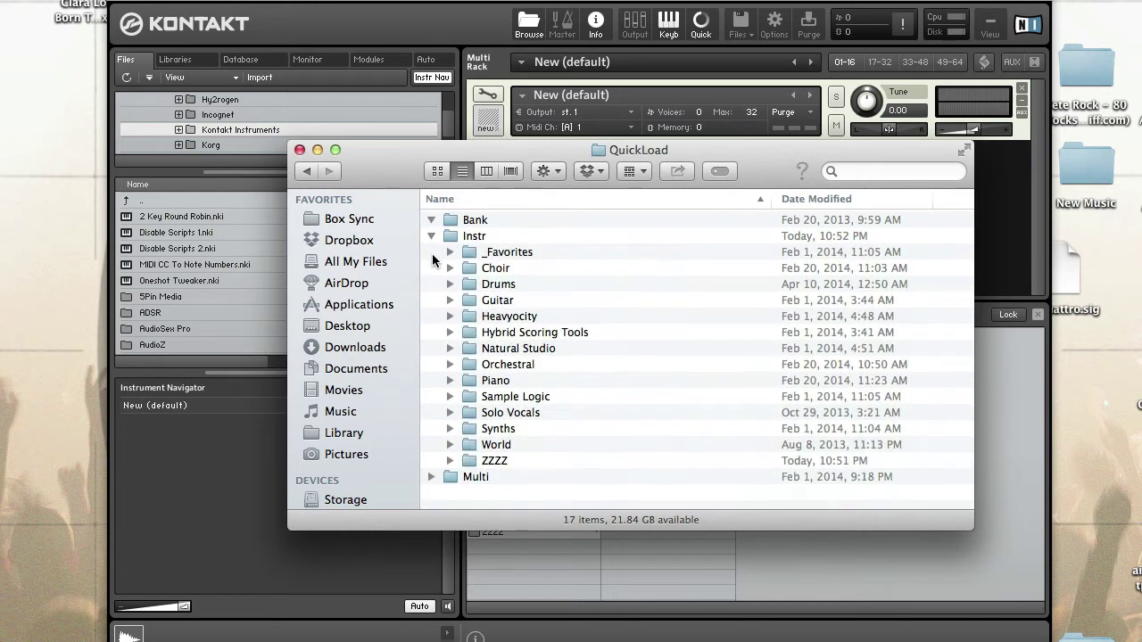
scroll(450, 482, "down", 1)
left_click(431, 478)
scroll(536, 461, "down", 1)
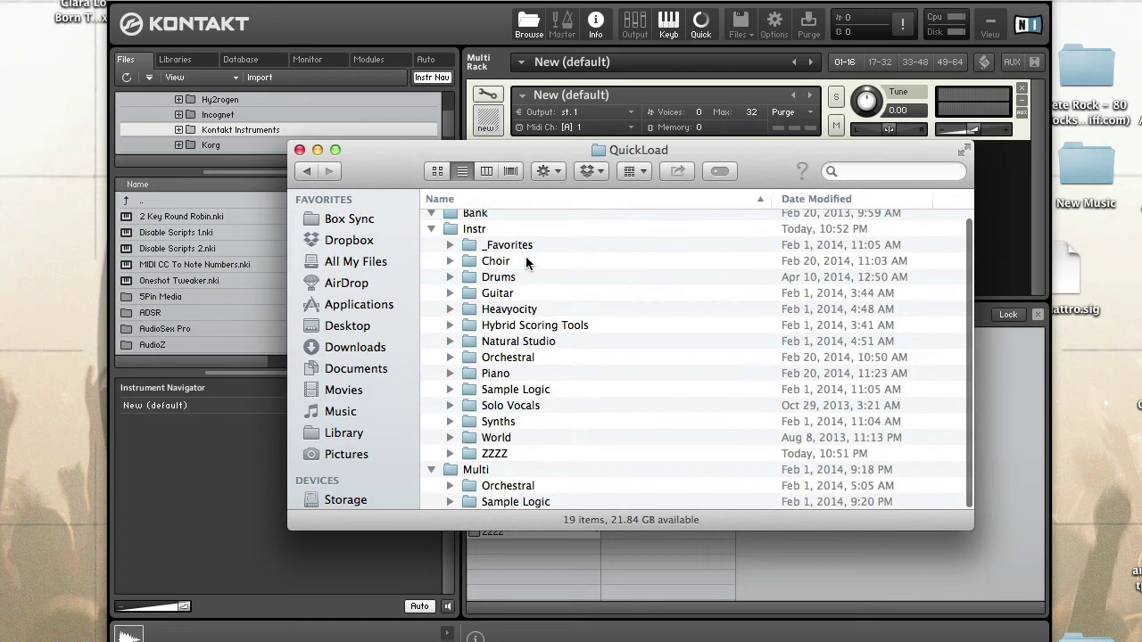
left_click_drag(536, 158, 584, 114)
scroll(576, 331, "up", 2)
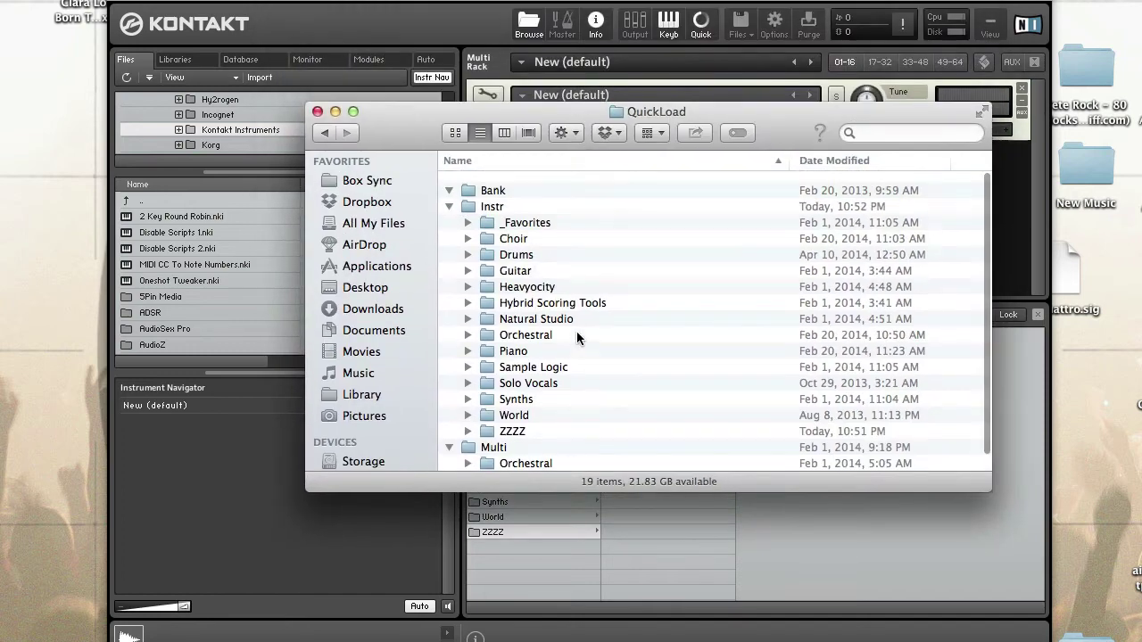
Step: Open the Instr folder and expand the World, Choir, Liberis and Ambiences subfolders
double_click(504, 206)
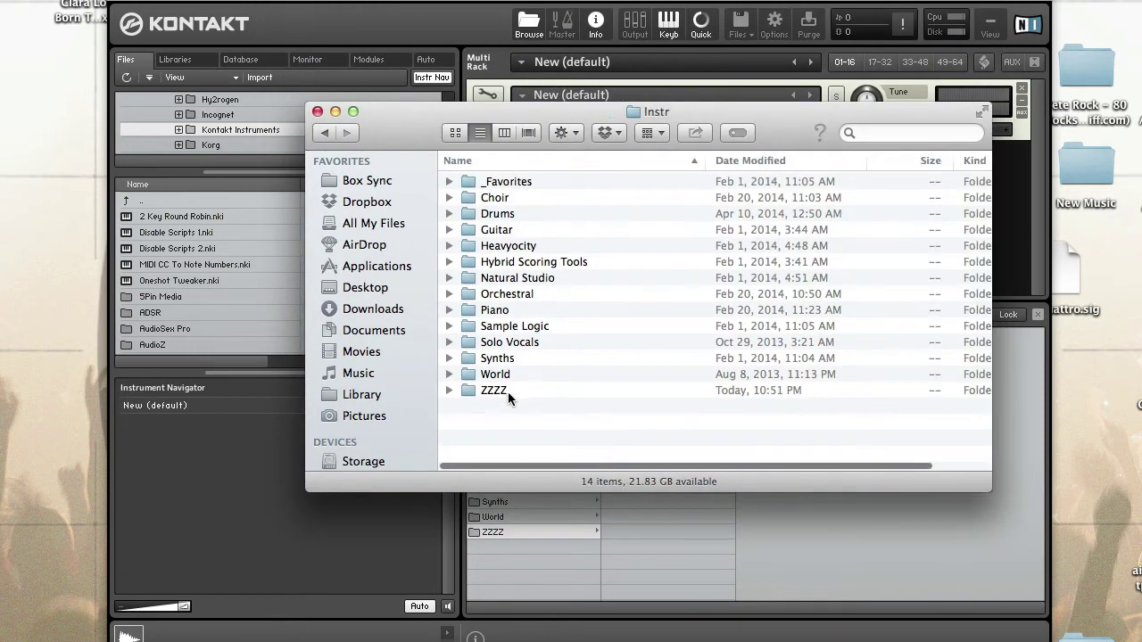
left_click(507, 391)
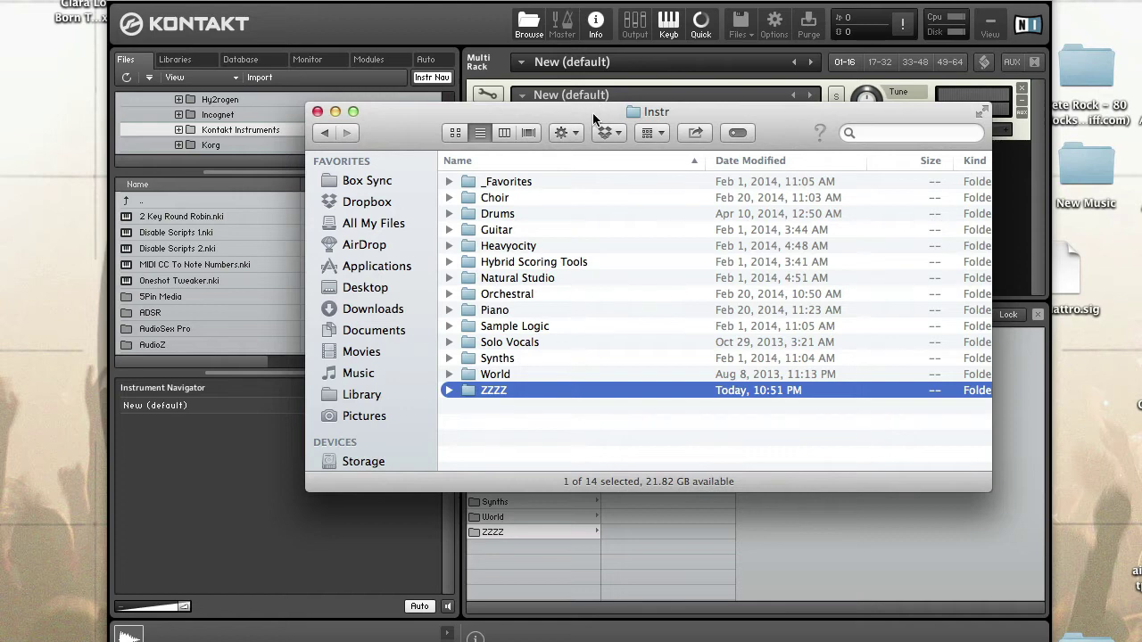
left_click_drag(592, 110, 396, 71)
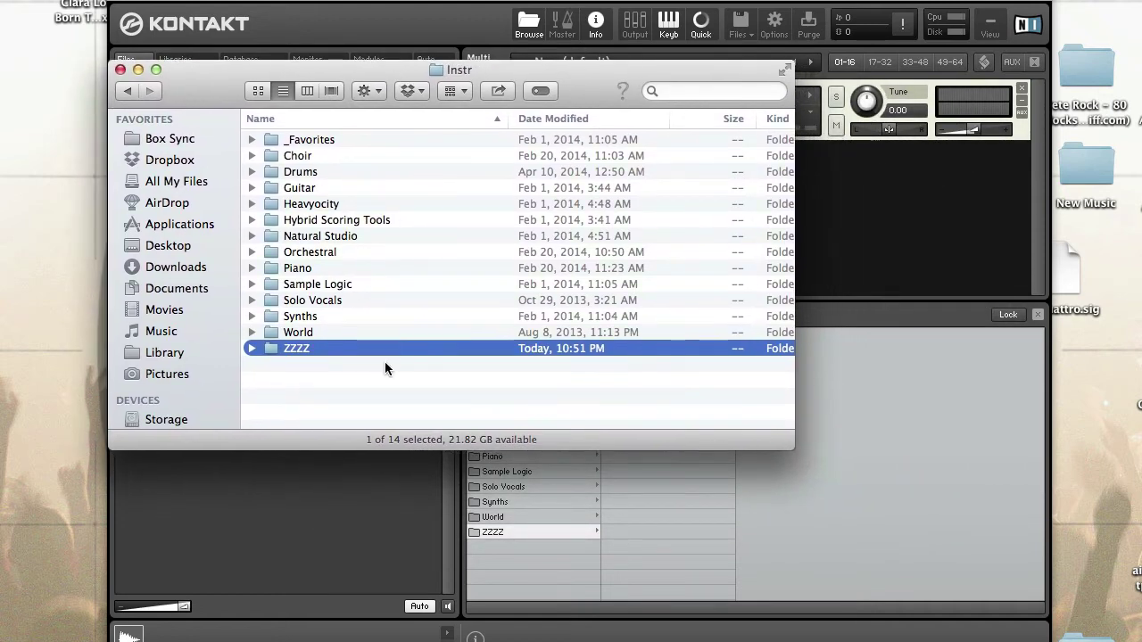
left_click(342, 375)
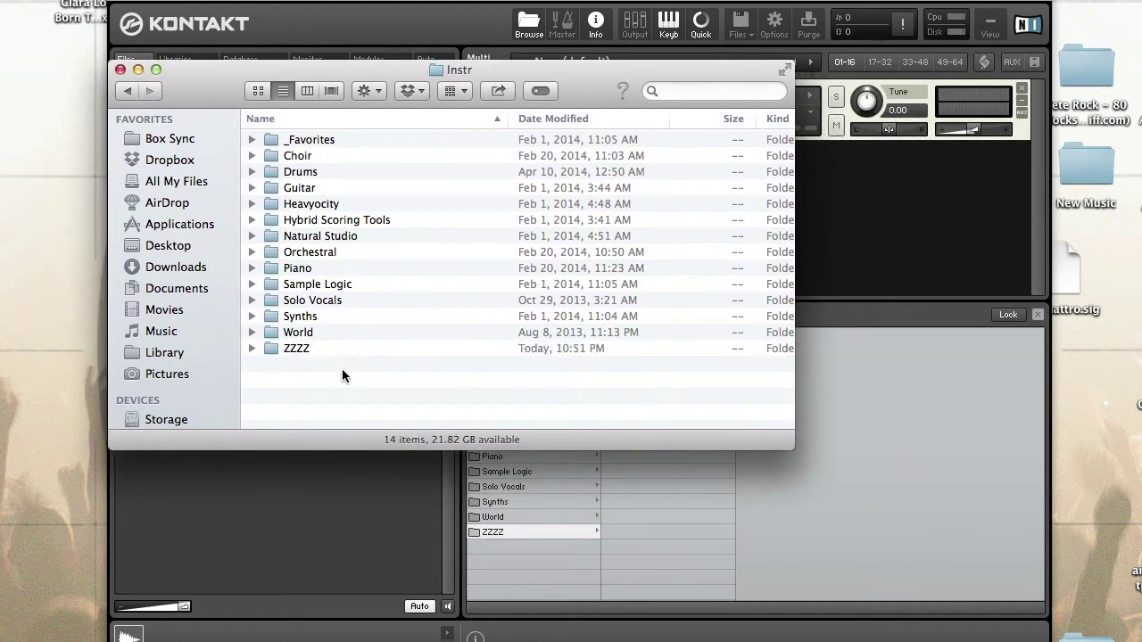
left_click(252, 333)
left_click(252, 156)
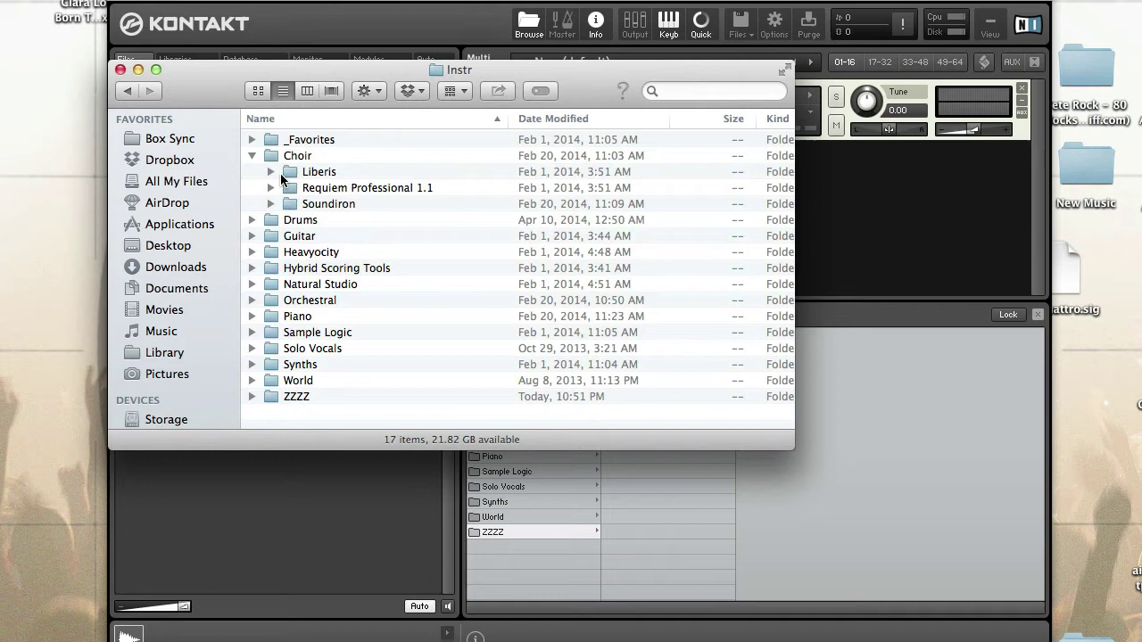
left_click(271, 171)
left_click(289, 188)
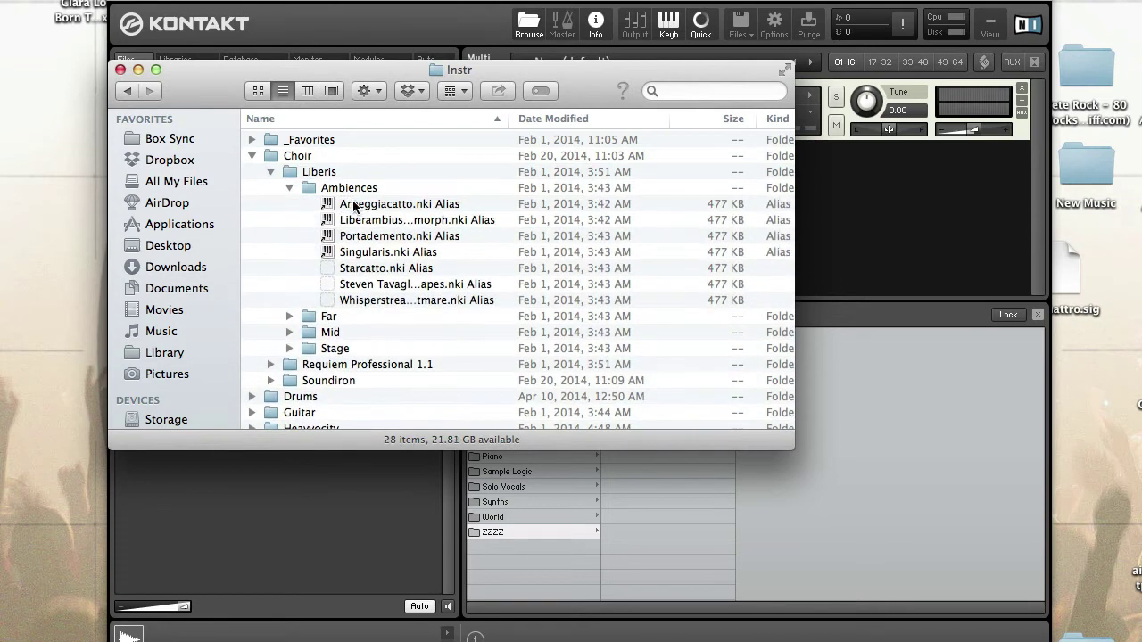
Step: Move the Arpeggiacatto.nki alias to the trash and open the ZZZZ folder
left_click(427, 203)
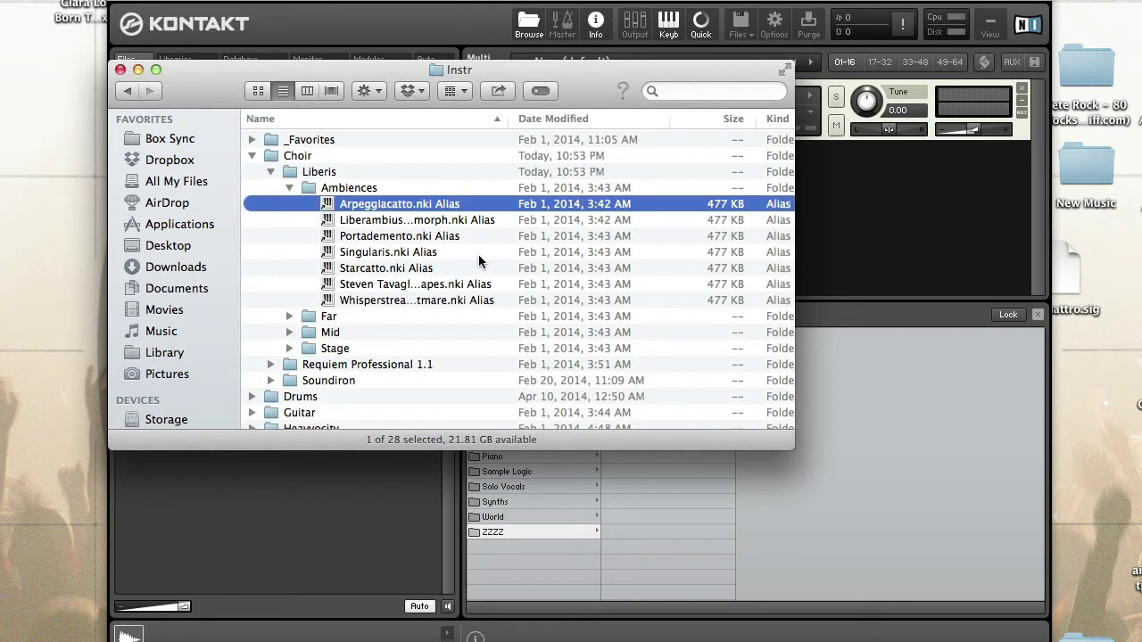
right_click(408, 207)
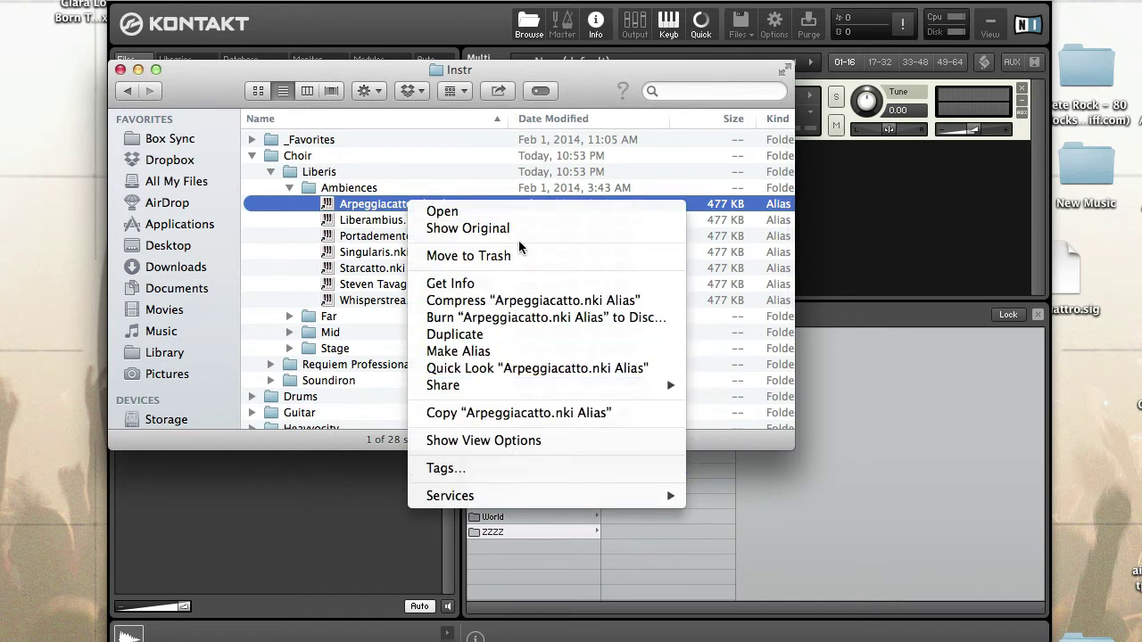
left_click(468, 256)
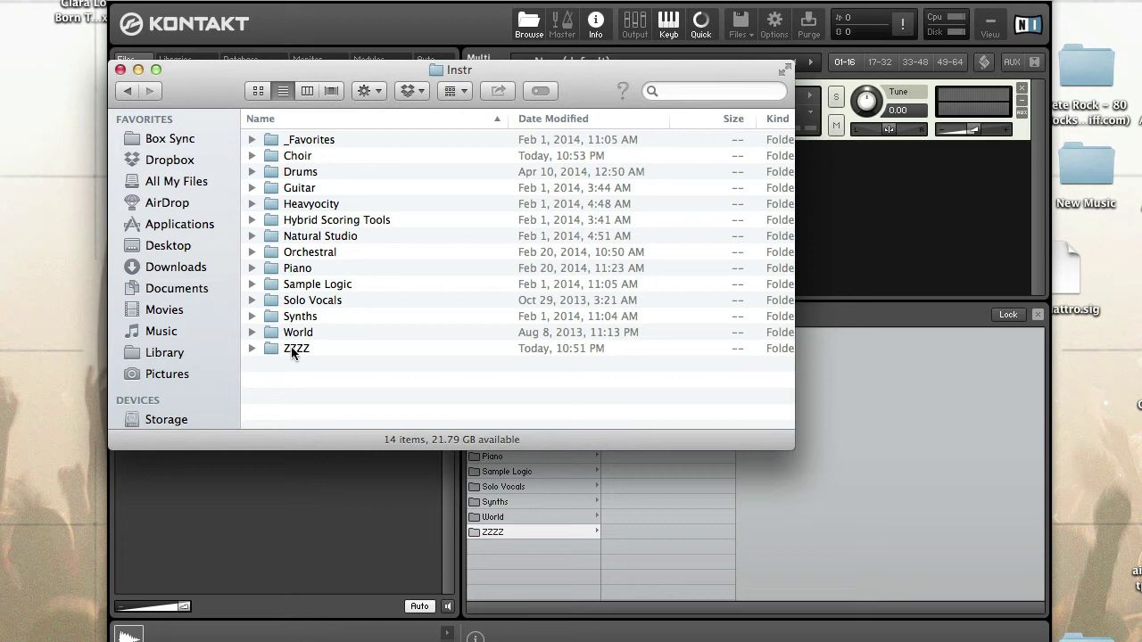
double_click(291, 348)
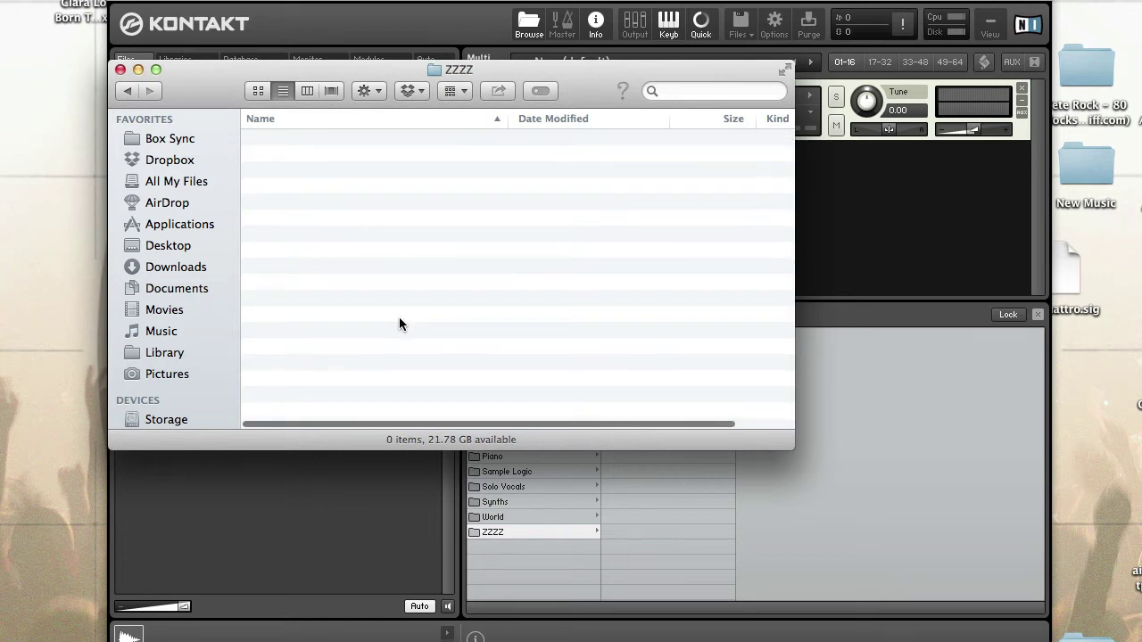
Step: In a second Finder window, go to Music > Kontakt Instruments > Rhythmic Robot Audio > RR Snaps 'n' Claps
key("super+n")
left_click_drag(624, 13, 938, 0)
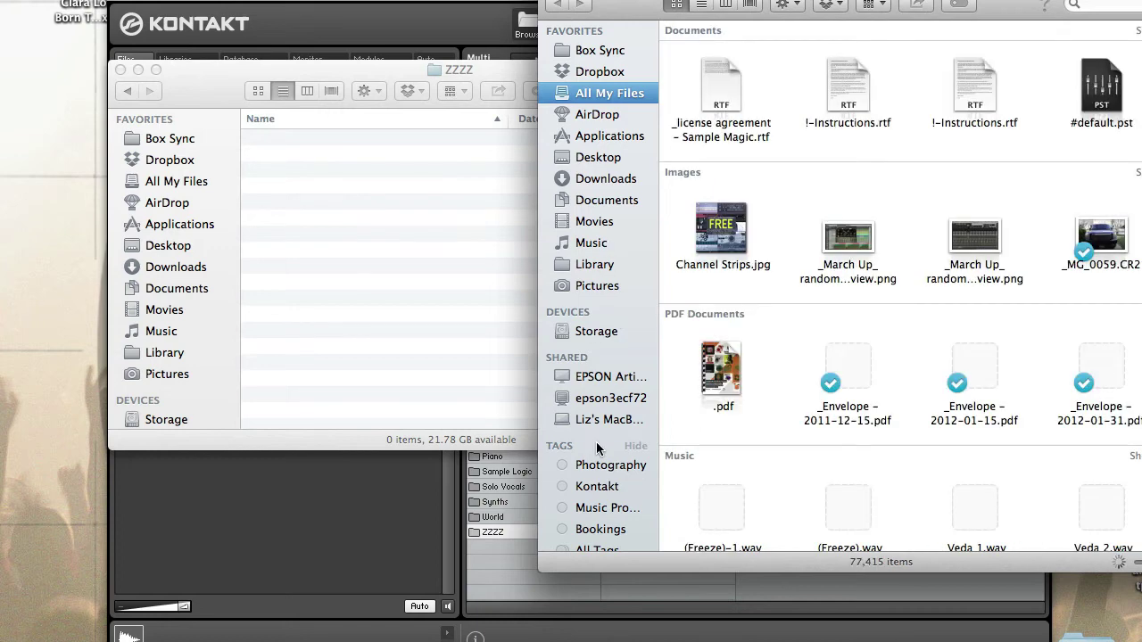
scroll(596, 176, "down", 1)
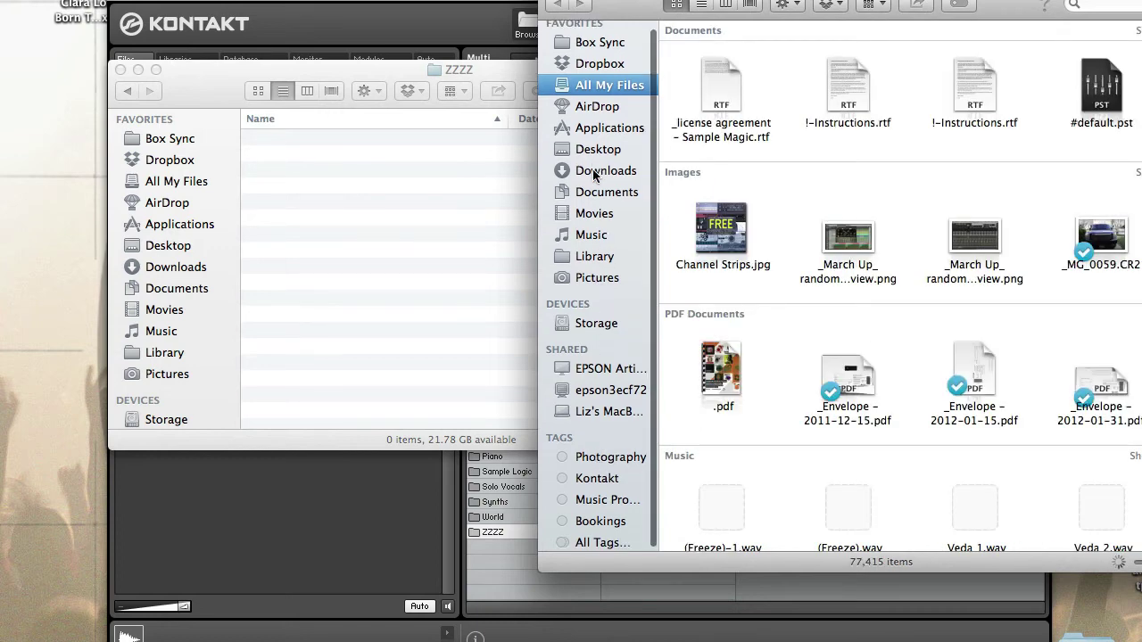
left_click(594, 236)
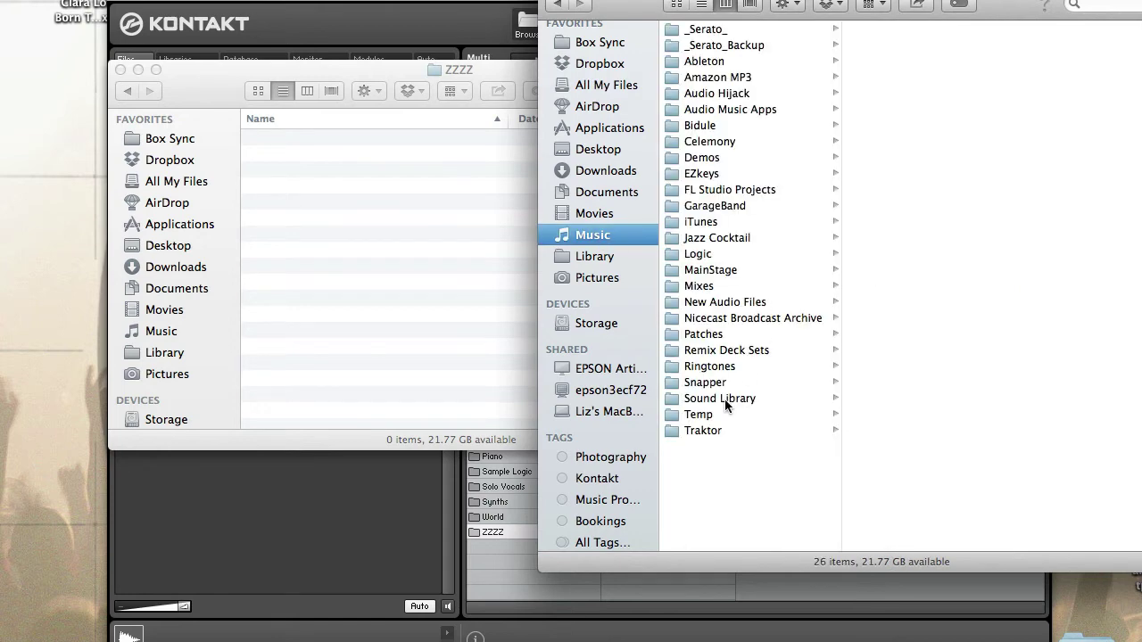
type("so")
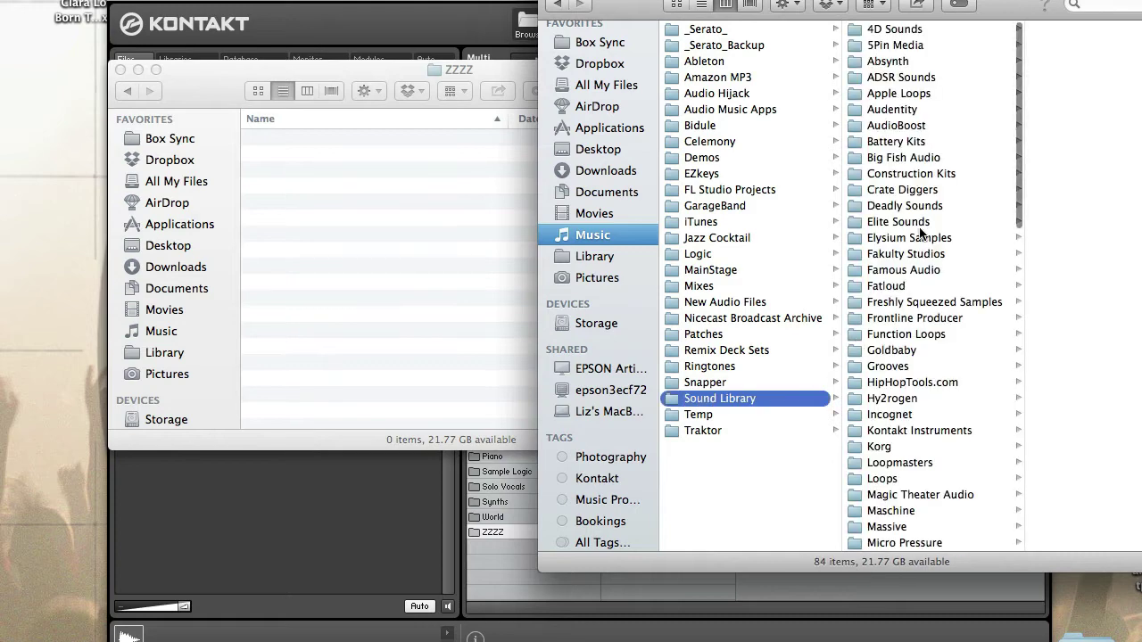
scroll(899, 407, "down", 3)
left_click(927, 337)
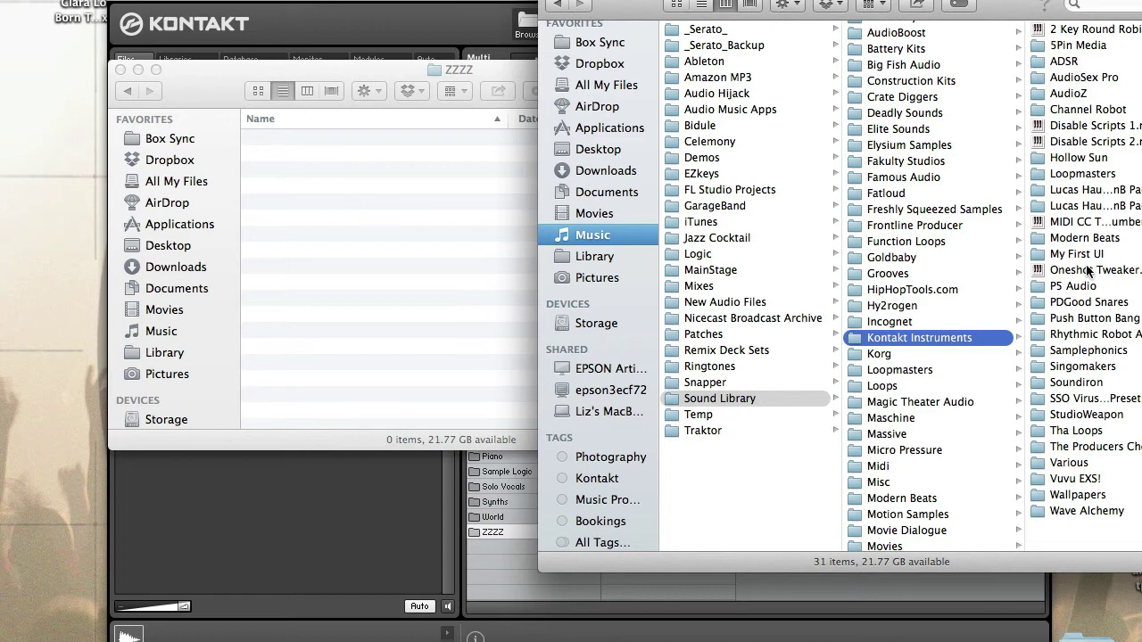
left_click(1082, 334)
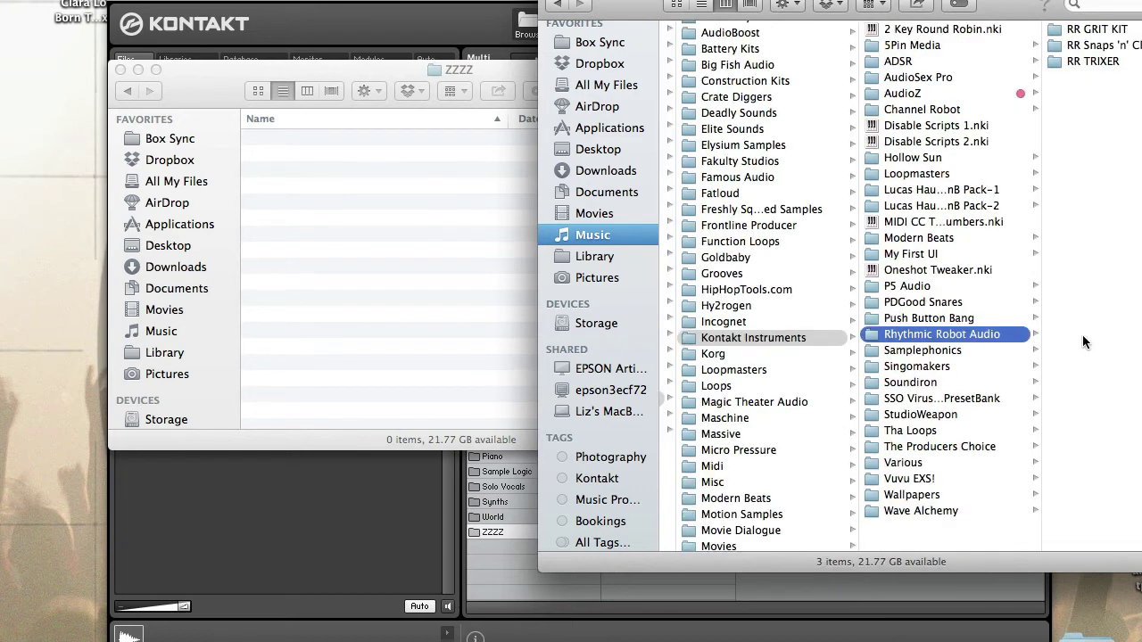
left_click(1095, 45)
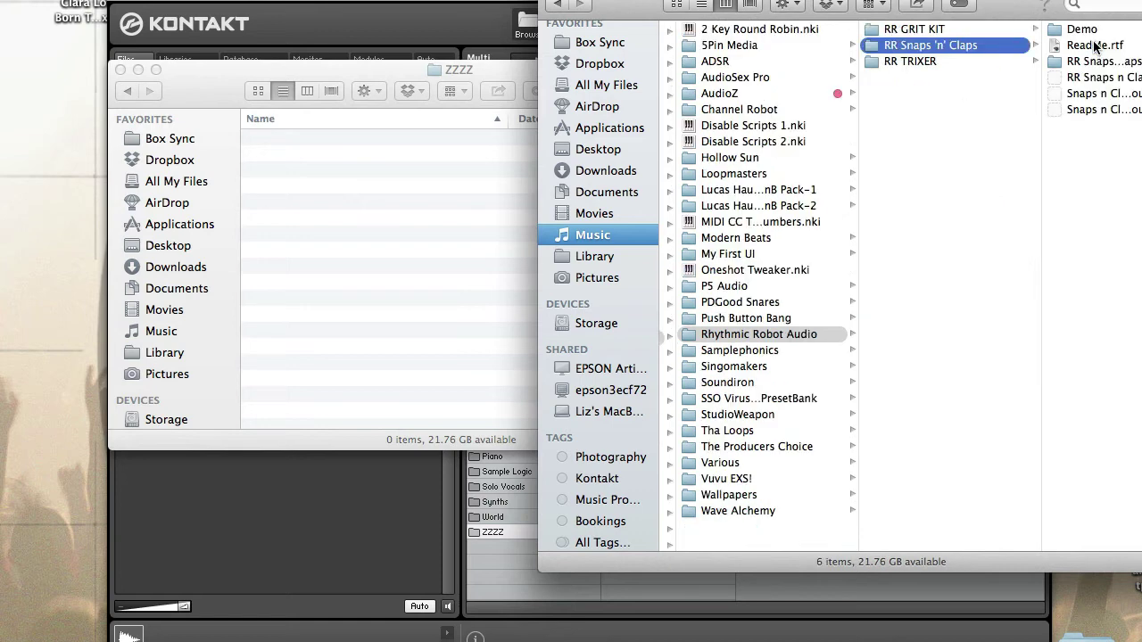
Step: Make an alias of RR Snaps n Claps.nki
left_click(1095, 77)
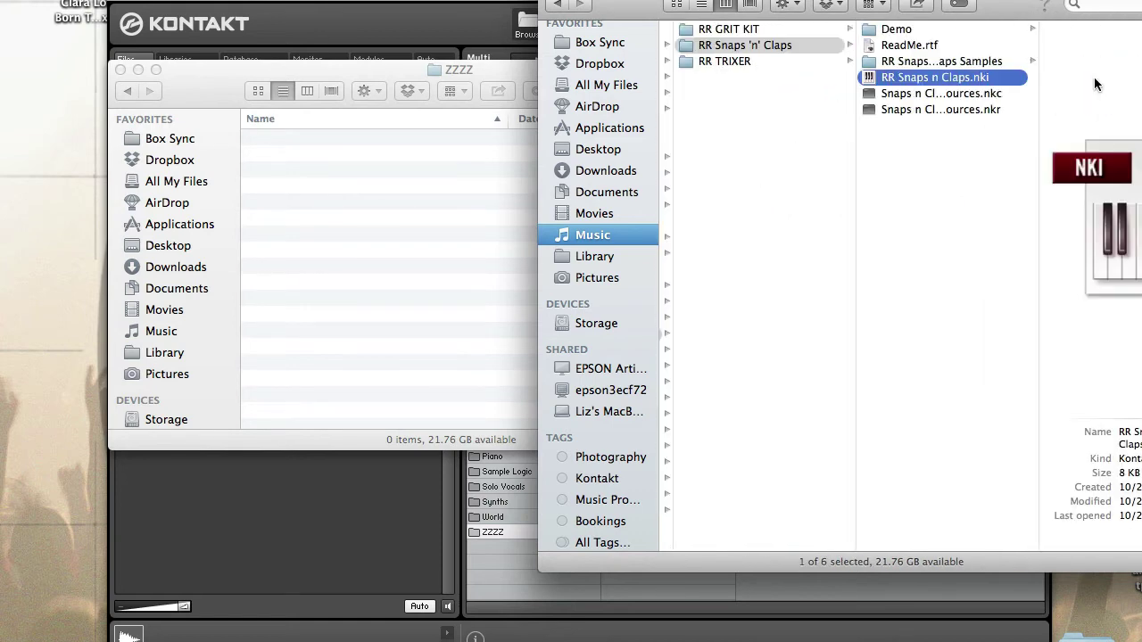
right_click(901, 81)
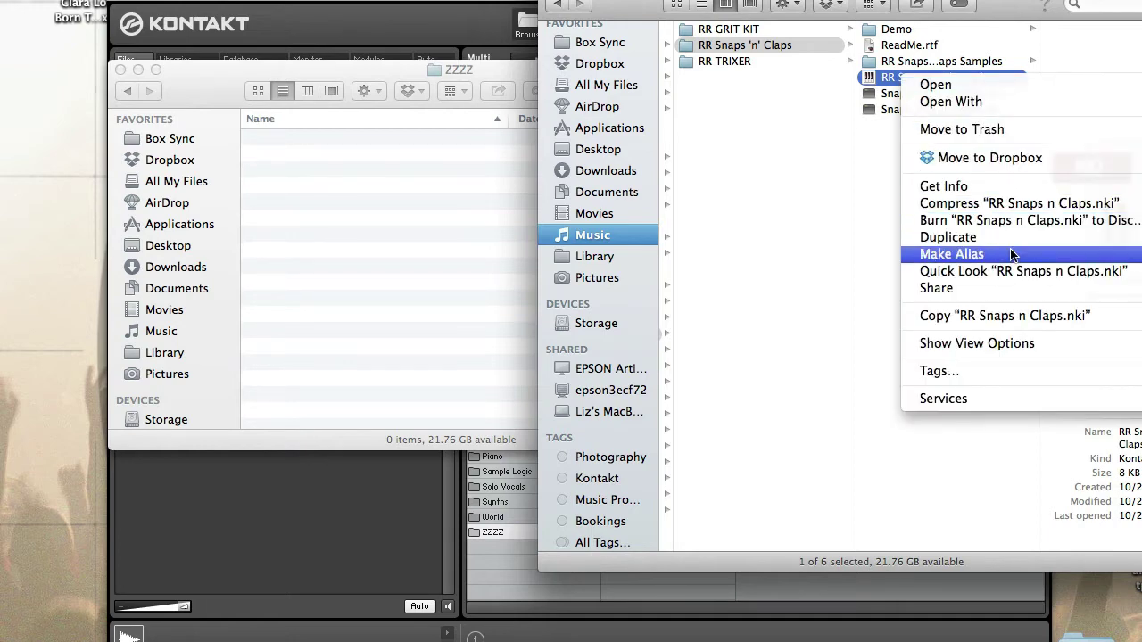
left_click(951, 254)
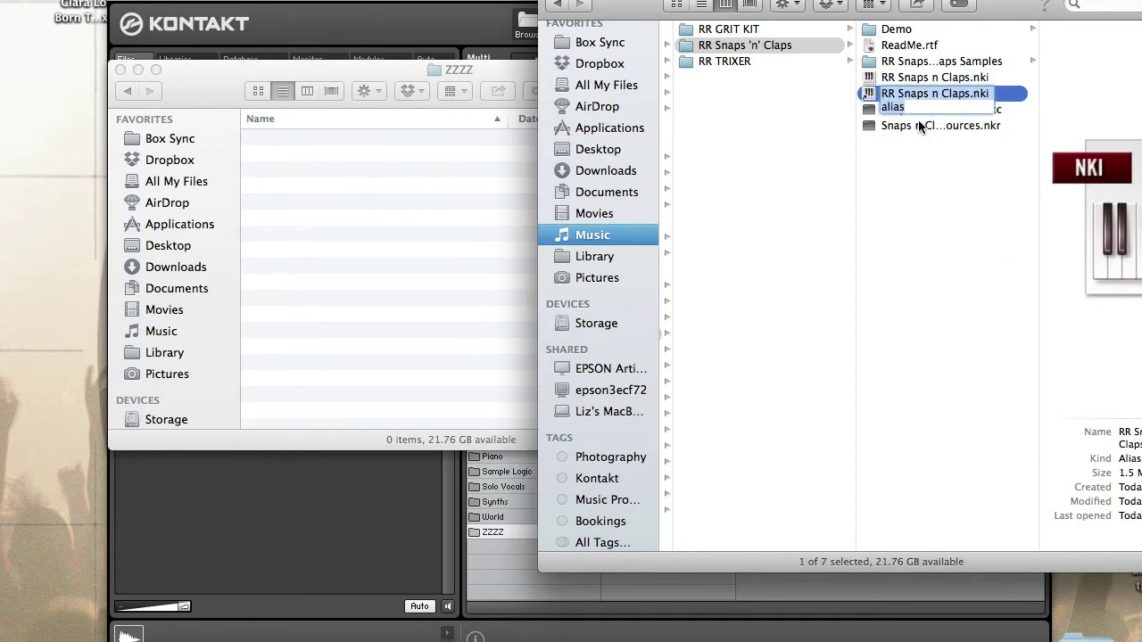
left_click(917, 157)
Step: Put the RR Snaps n Claps alias into the ZZZZ folder and return to Kontakt
left_click(885, 98)
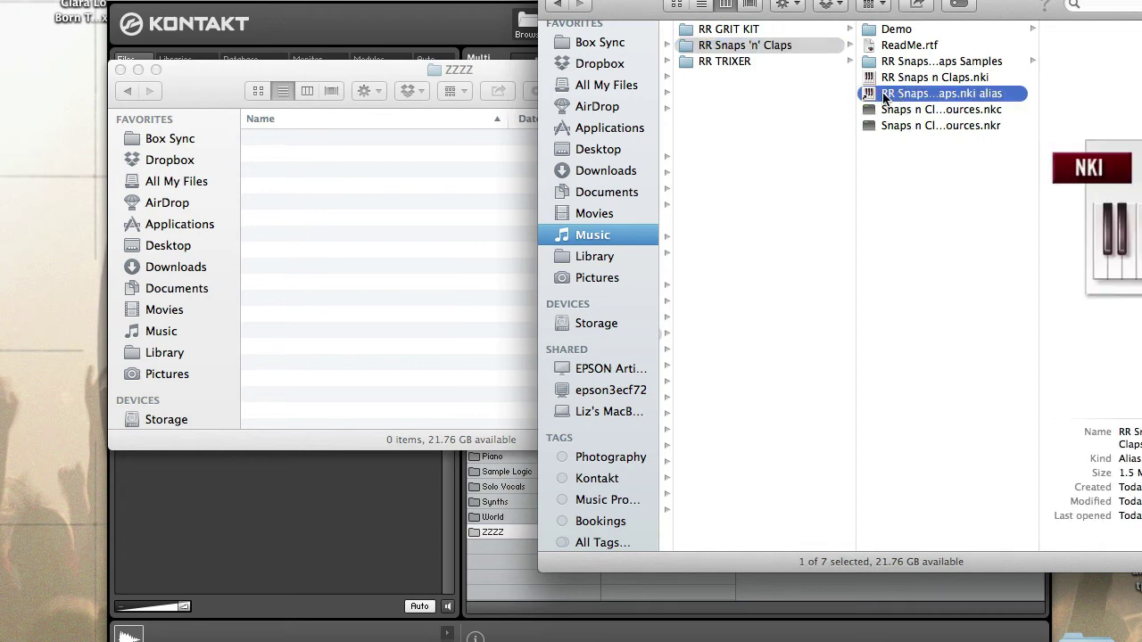
left_click_drag(883, 98, 413, 292)
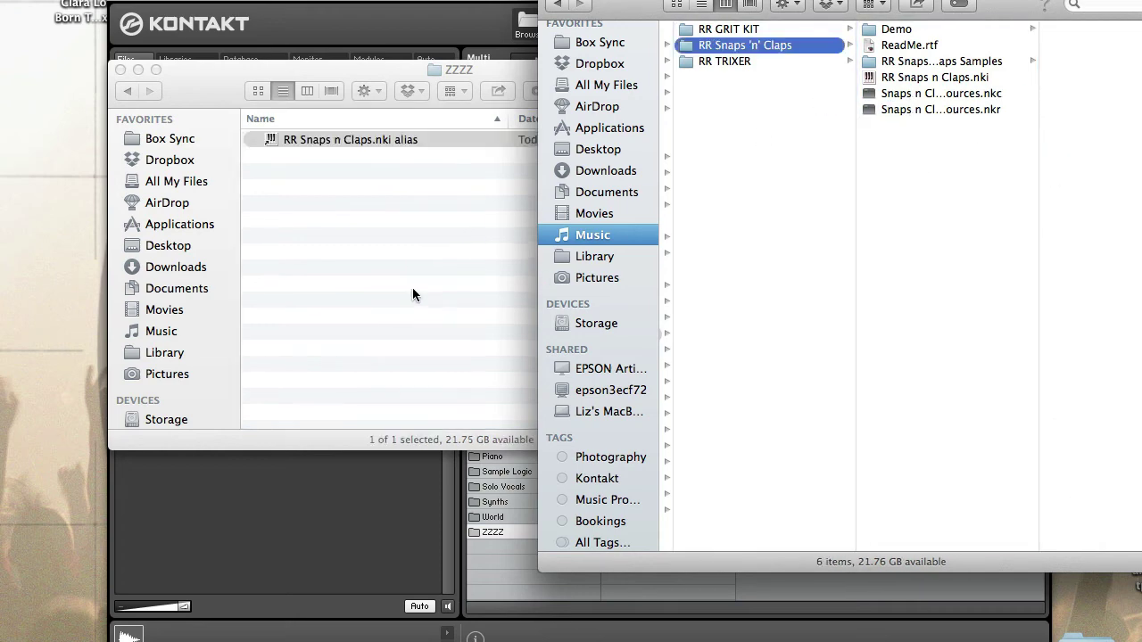
left_click(332, 188)
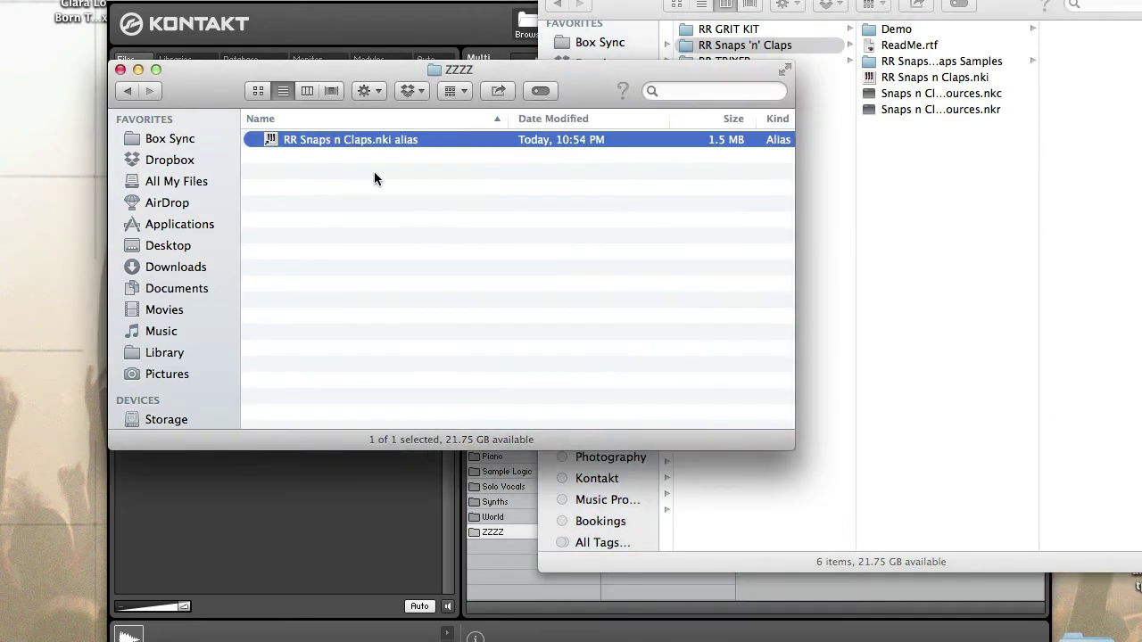
left_click(944, 148)
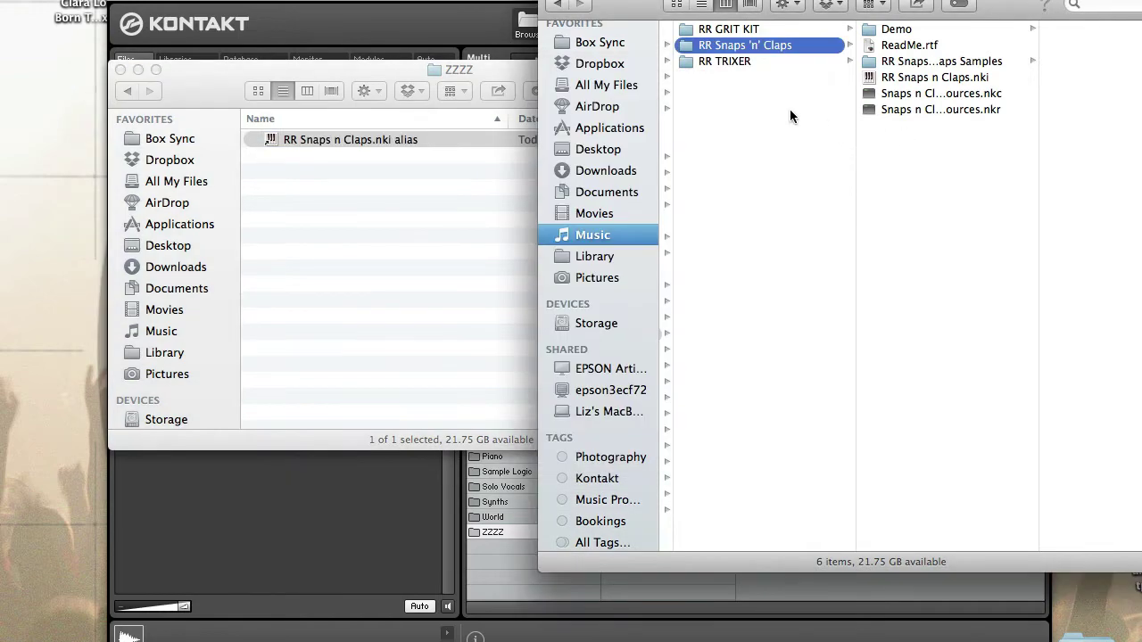
left_click(491, 549)
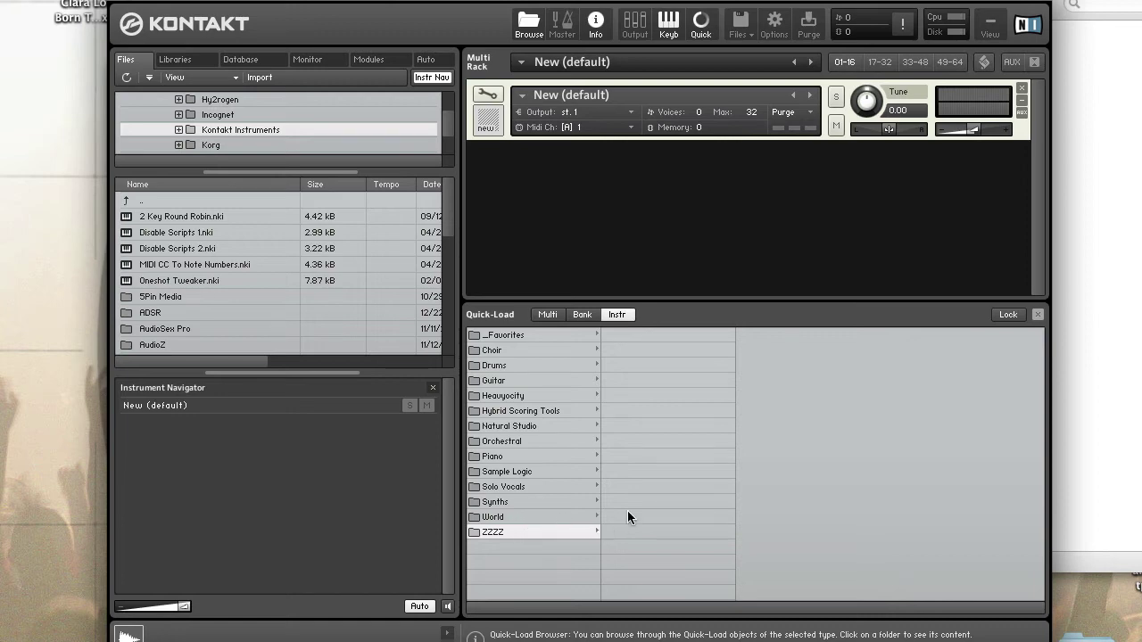
right_click(638, 435)
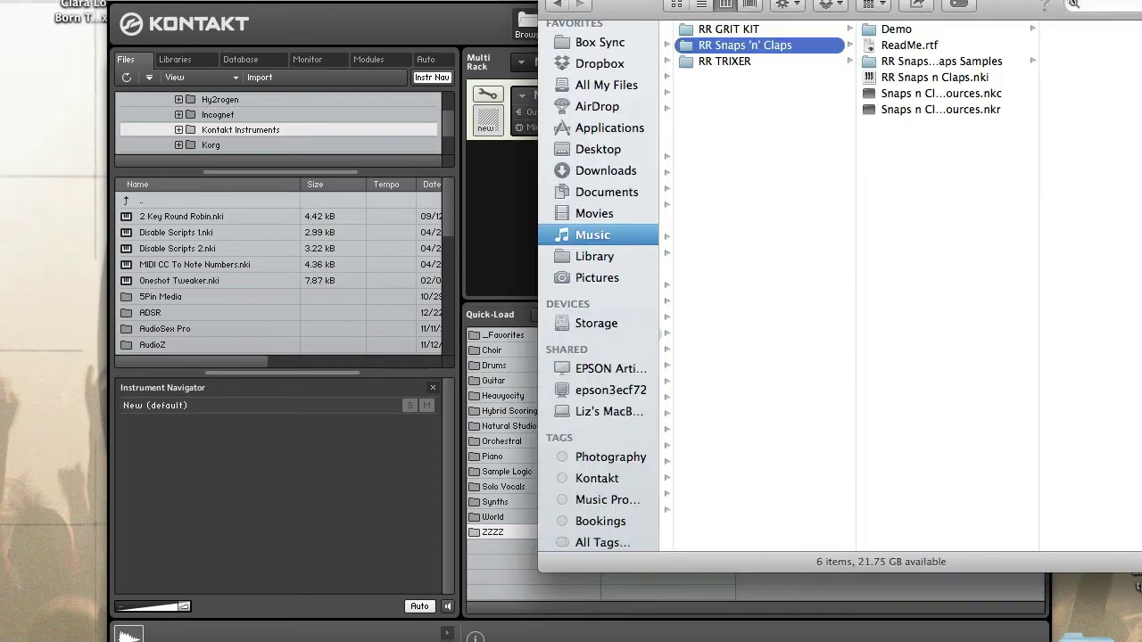
left_click(1079, 11)
left_click_drag(919, 7, 1048, 0)
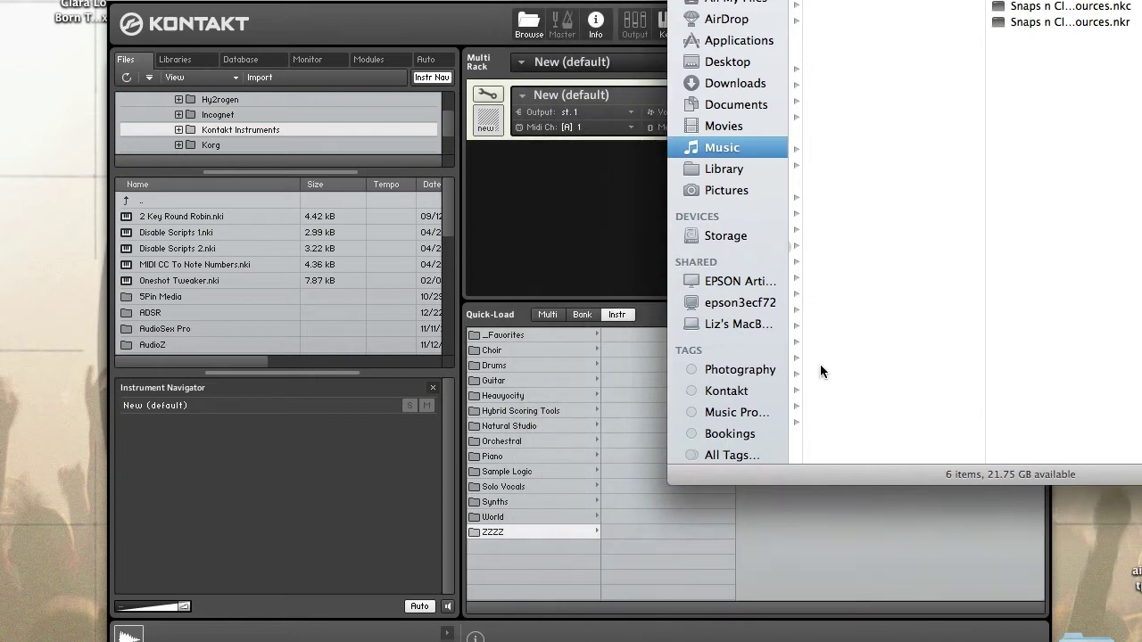
left_click(712, 528)
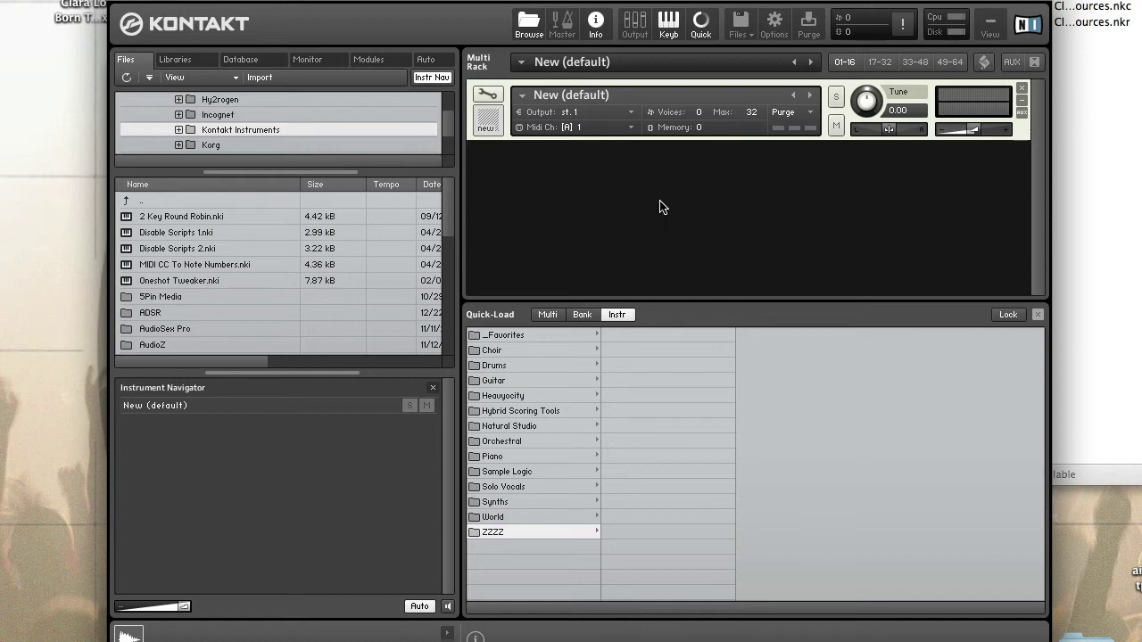
Step: Quit Kontakt and relaunch Kontakt 5 through Quicksilver by typing 'ko'
key("super+h")
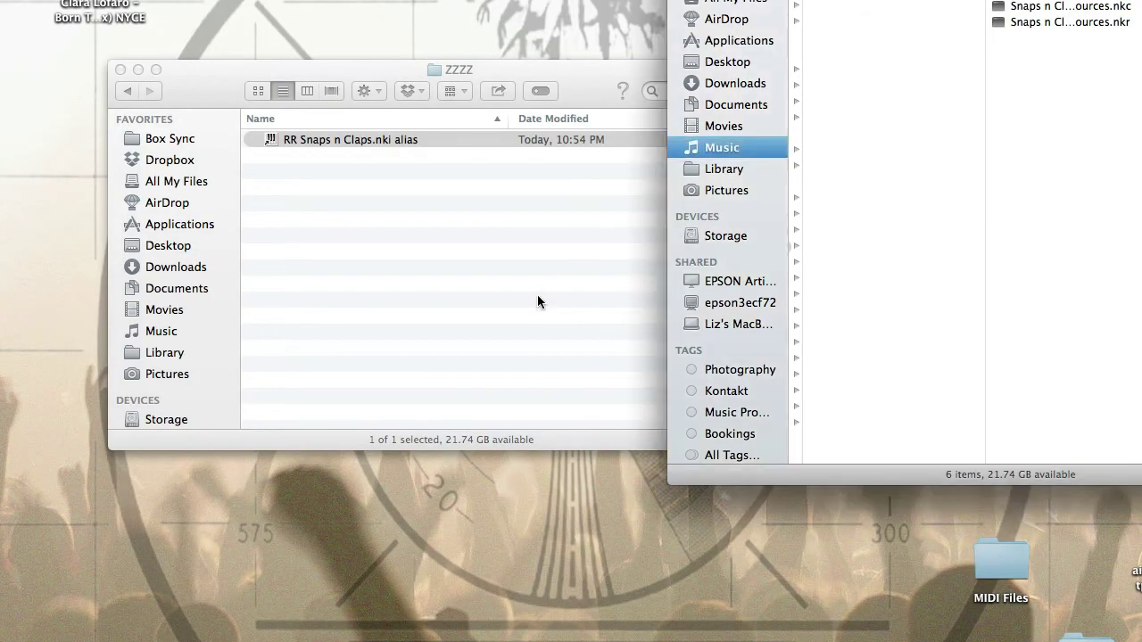
key("ctrl+space")
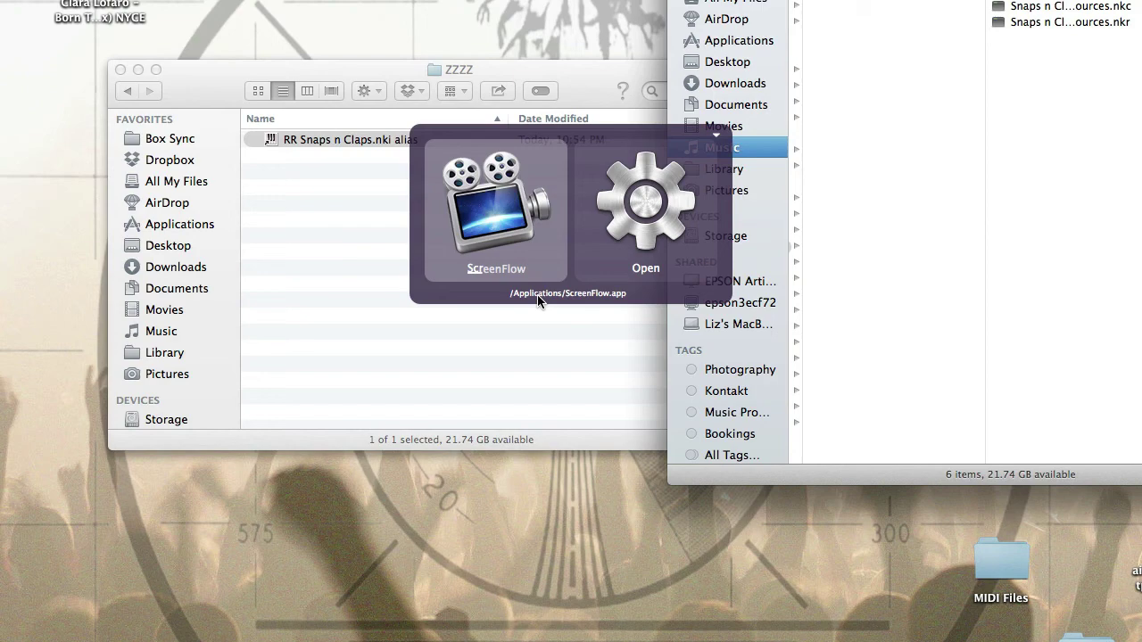
type("ko")
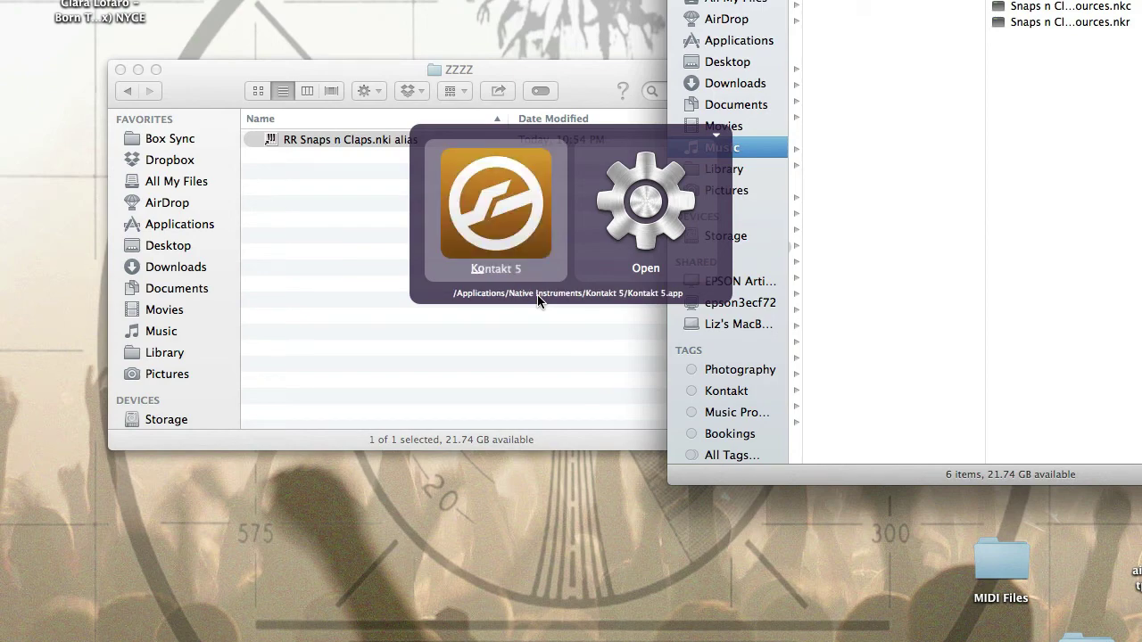
left_click(358, 324)
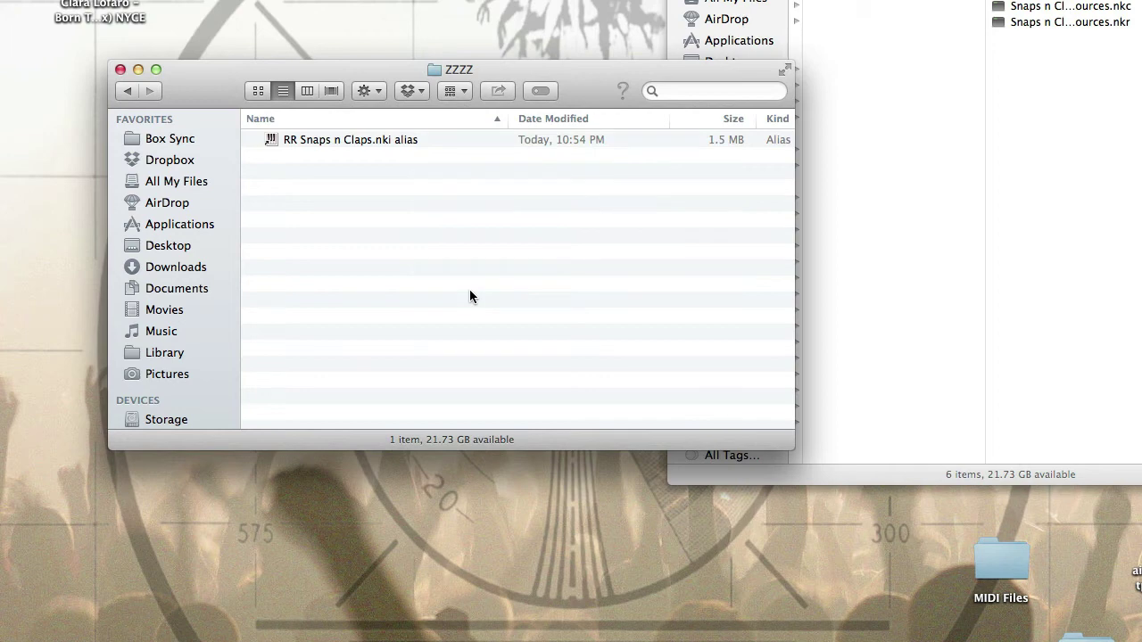
key("ctrl+space")
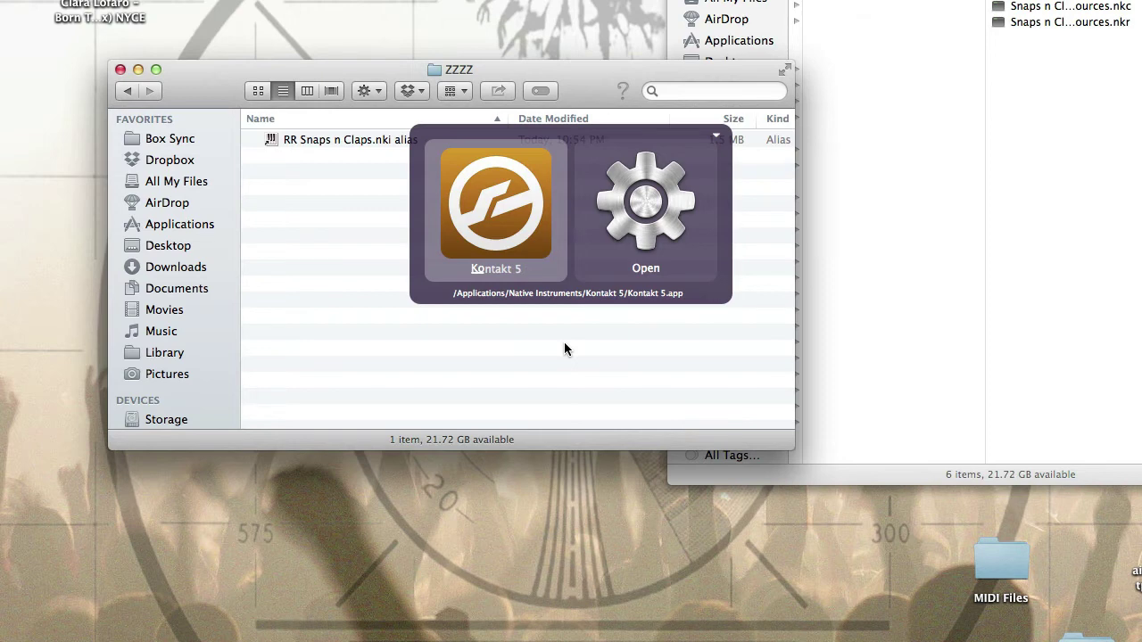
key("Return")
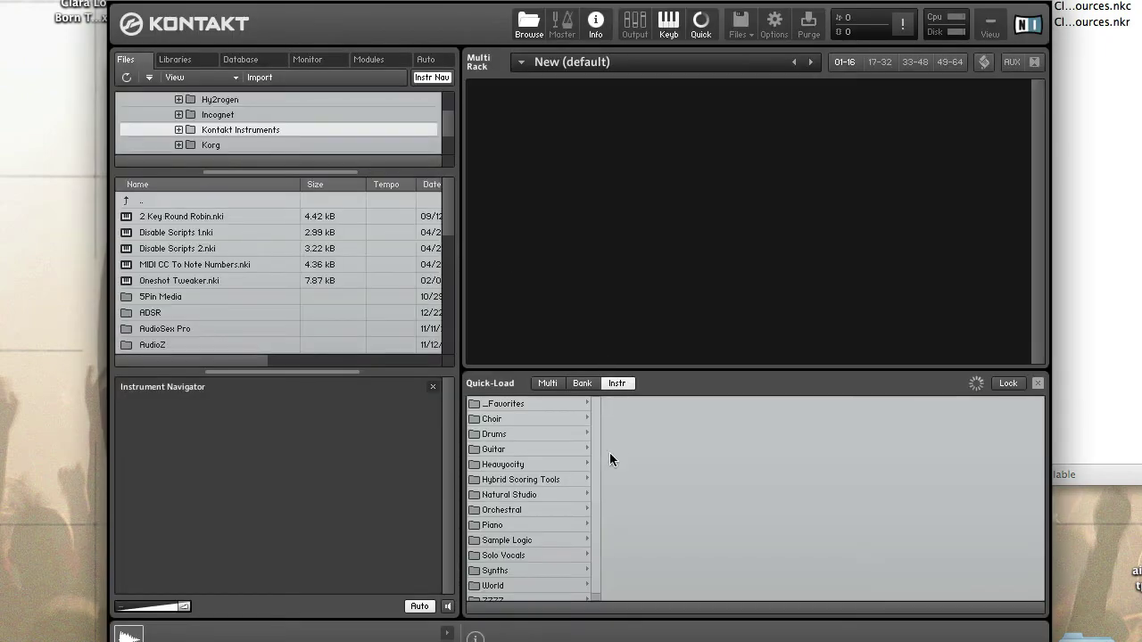
Step: Load RR Snaps n Claps.nki from the ZZZZ Quick-Load folder into the rack
scroll(572, 505, "down", 1)
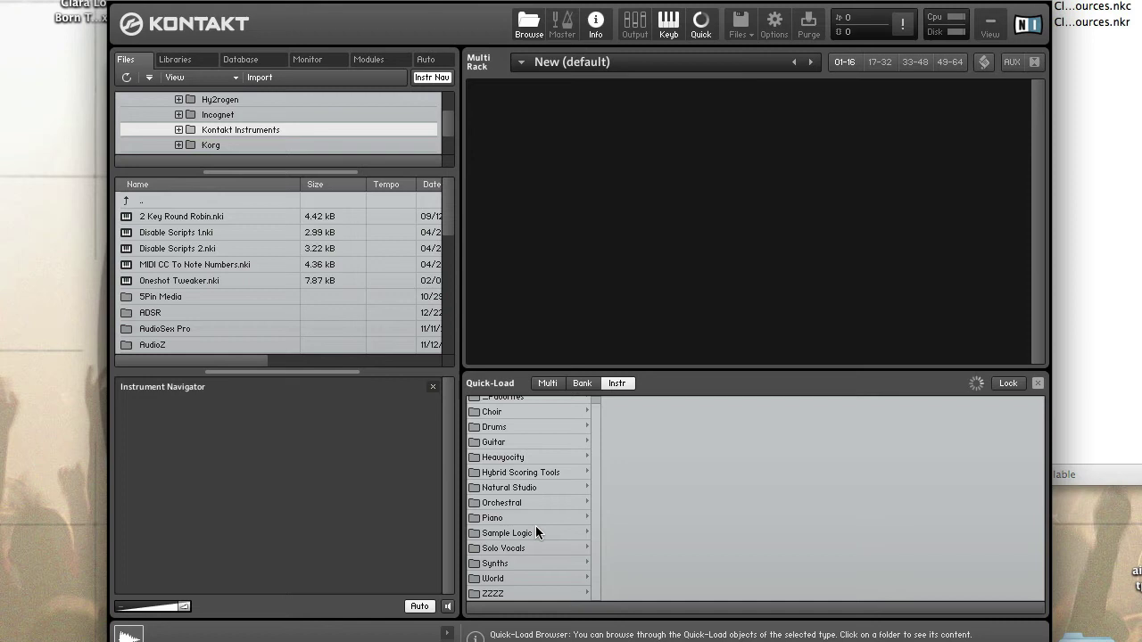
left_click(518, 592)
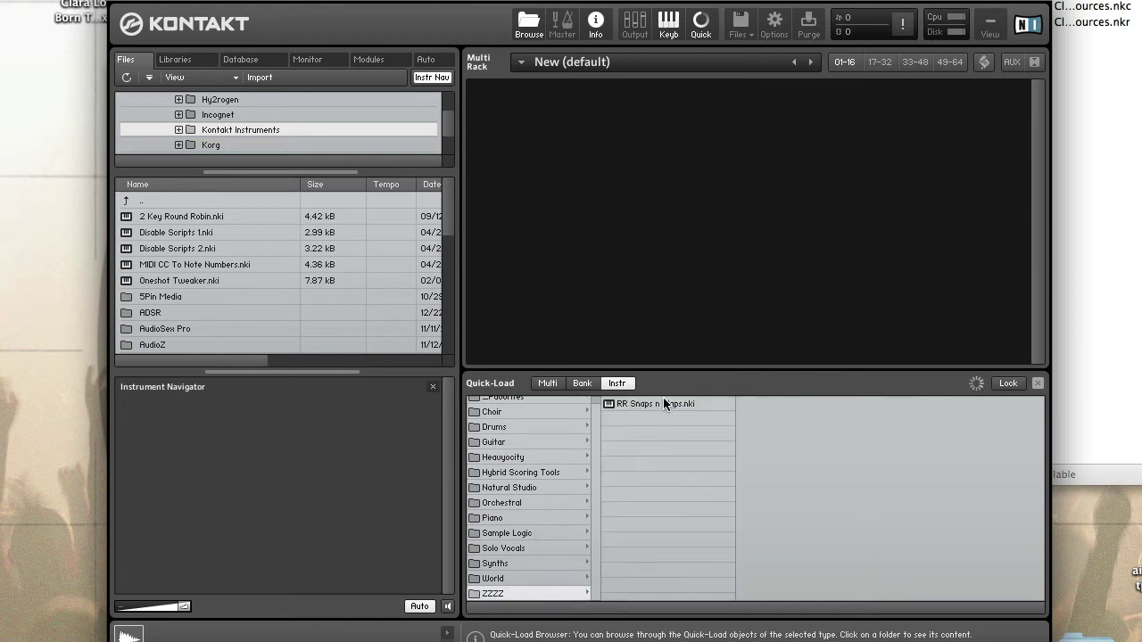
left_click_drag(663, 401, 741, 254)
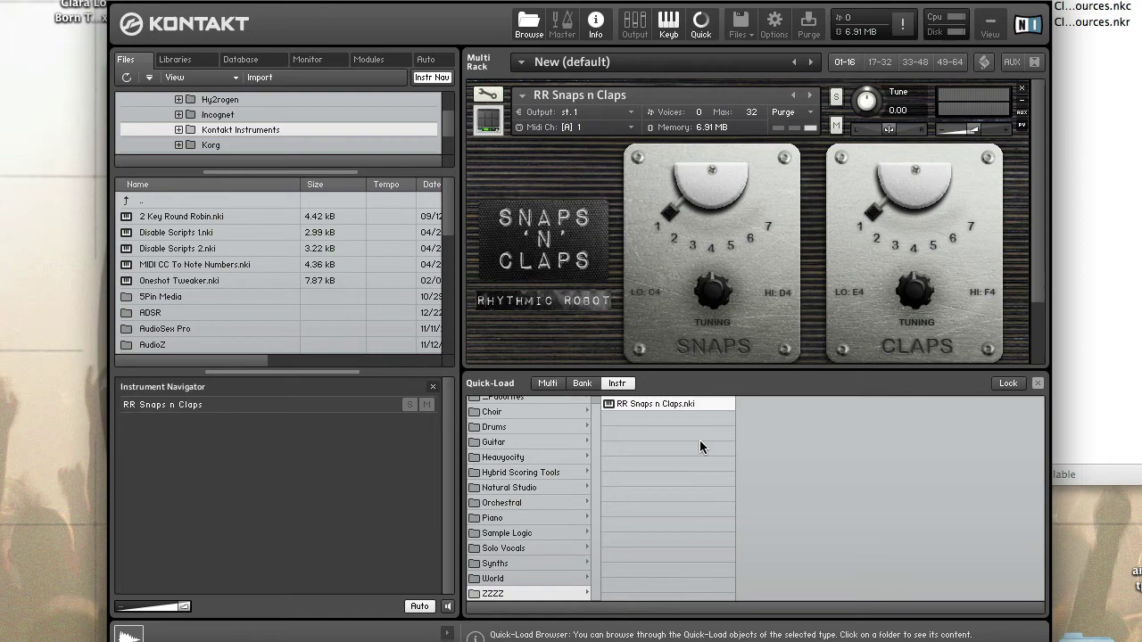
Step: Hide Kontakt and go back to the Instr folder in Finder, selecting ZZZZ
key("super+h")
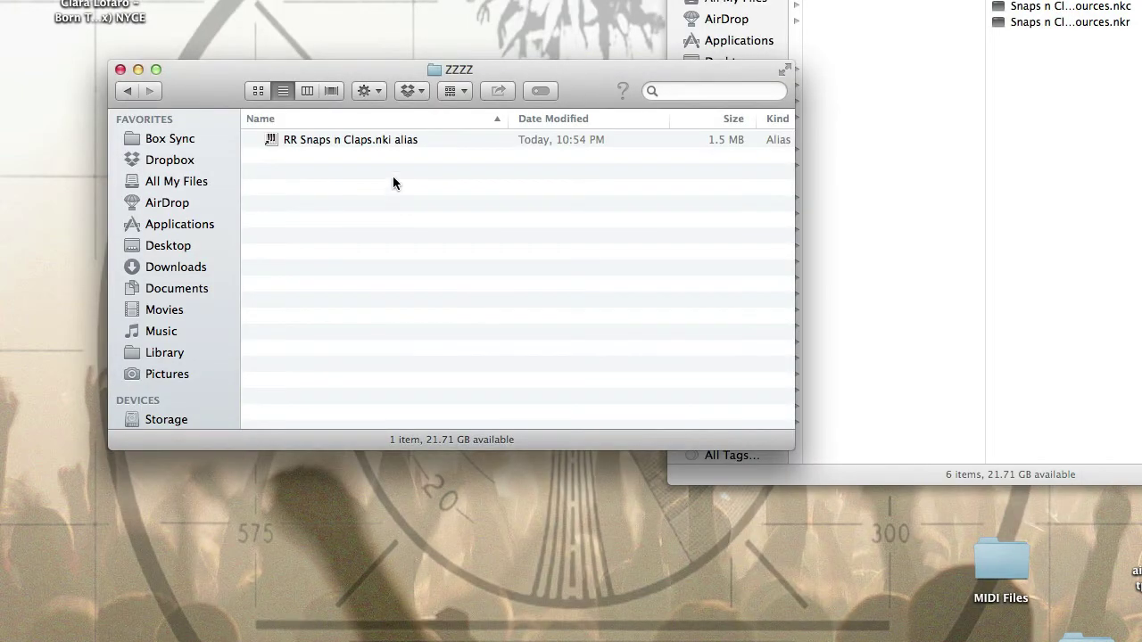
left_click(136, 89)
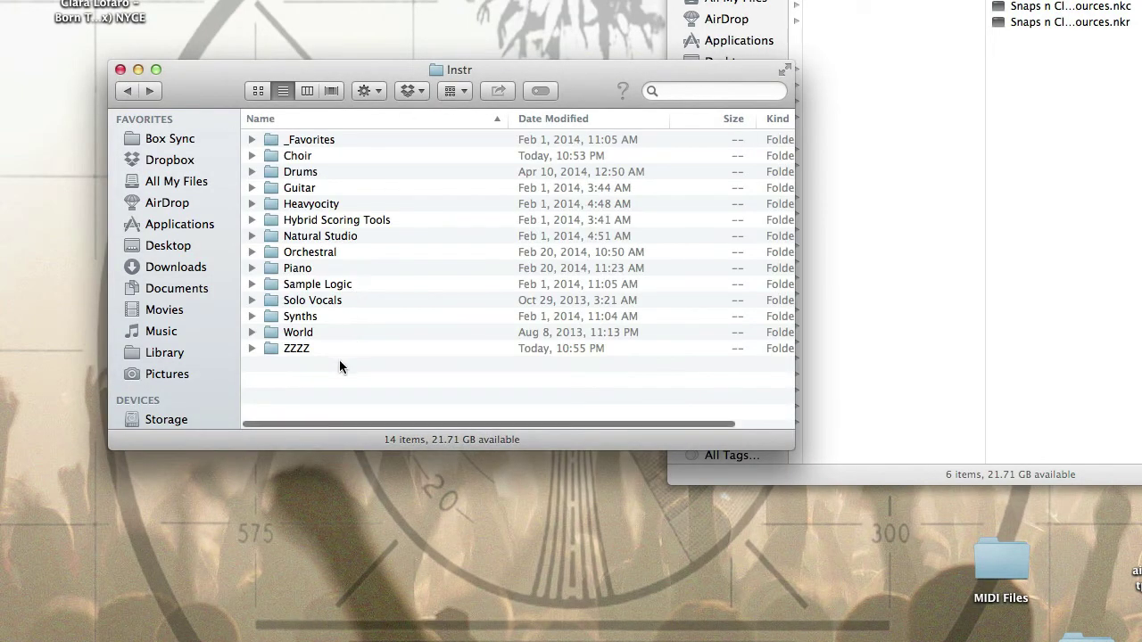
left_click(294, 351)
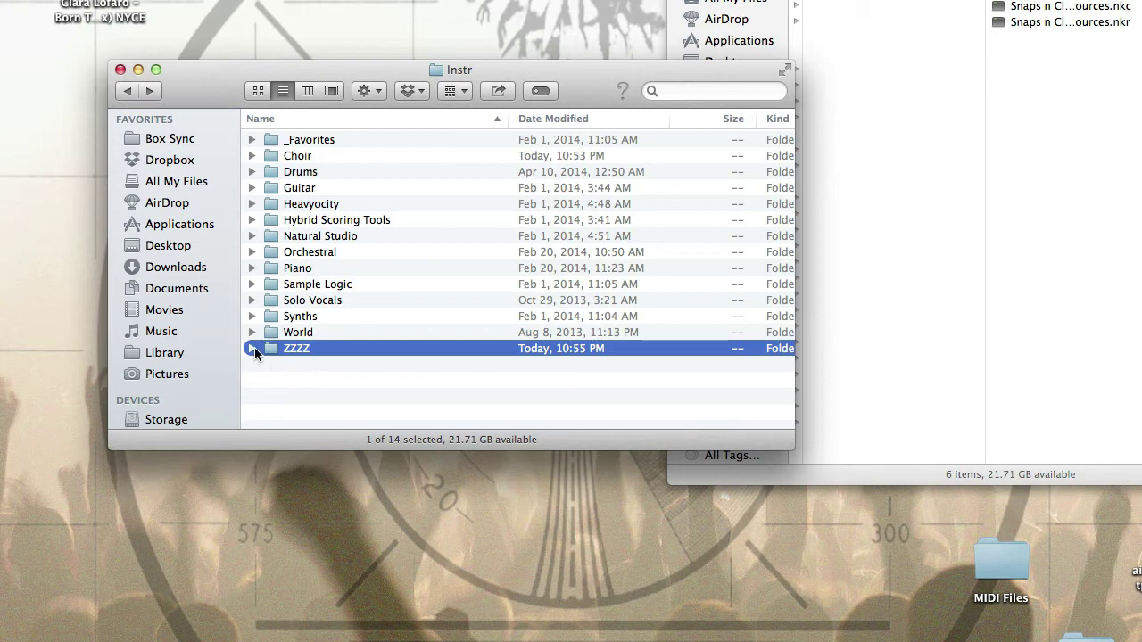
Step: Expand the ZZZZ folder to check the alias it contains
left_click(252, 348)
left_click(317, 364)
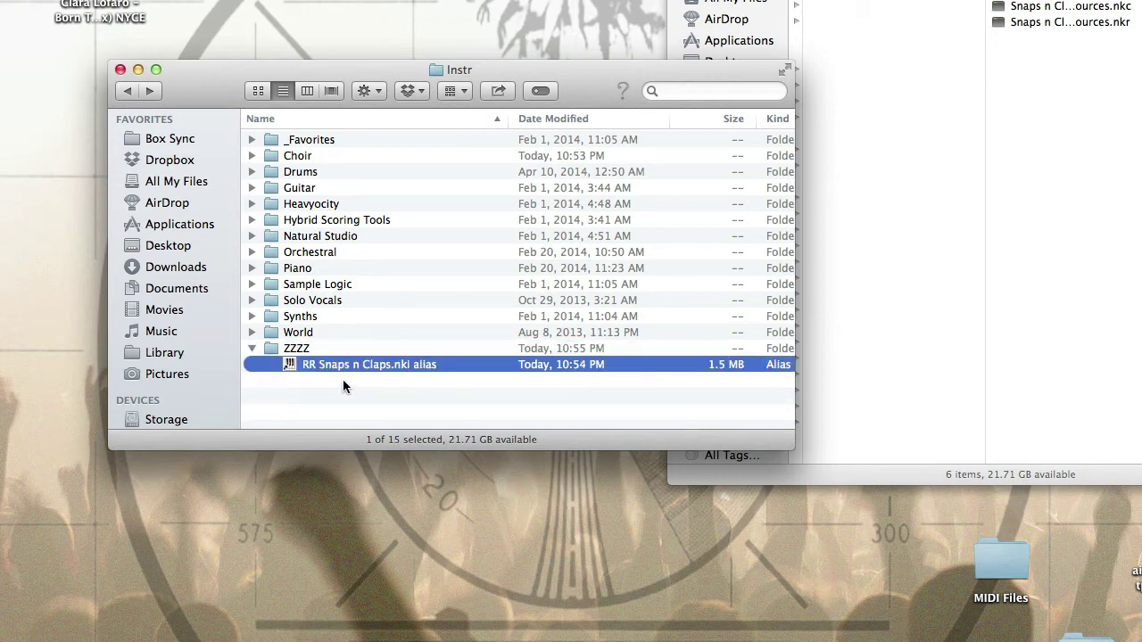
left_click(297, 348)
left_click(327, 364)
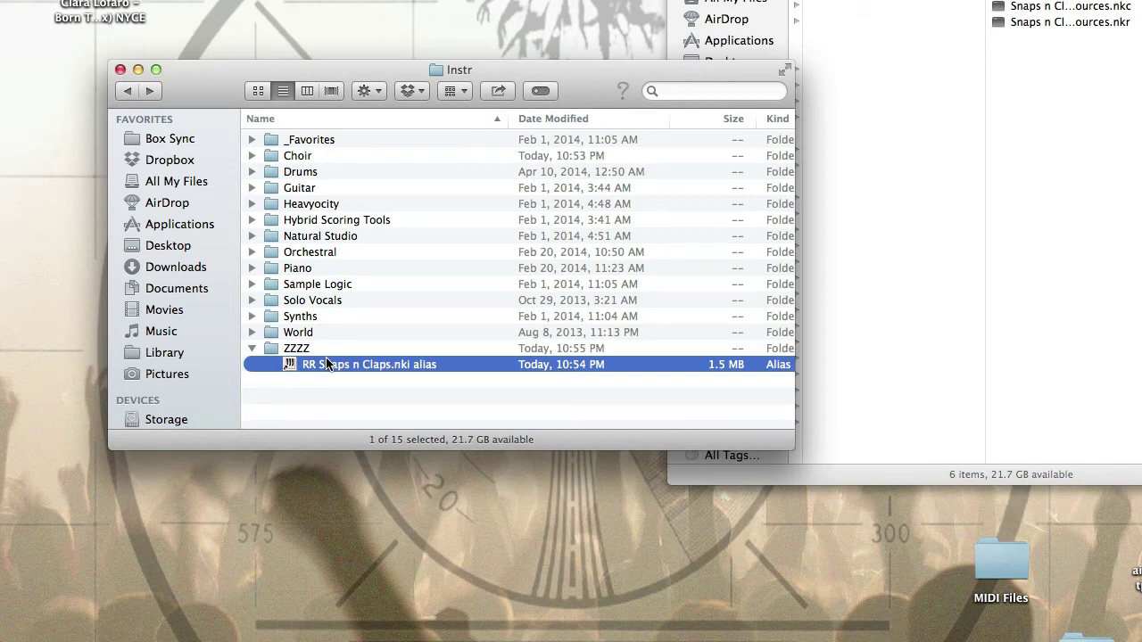
left_click(295, 387)
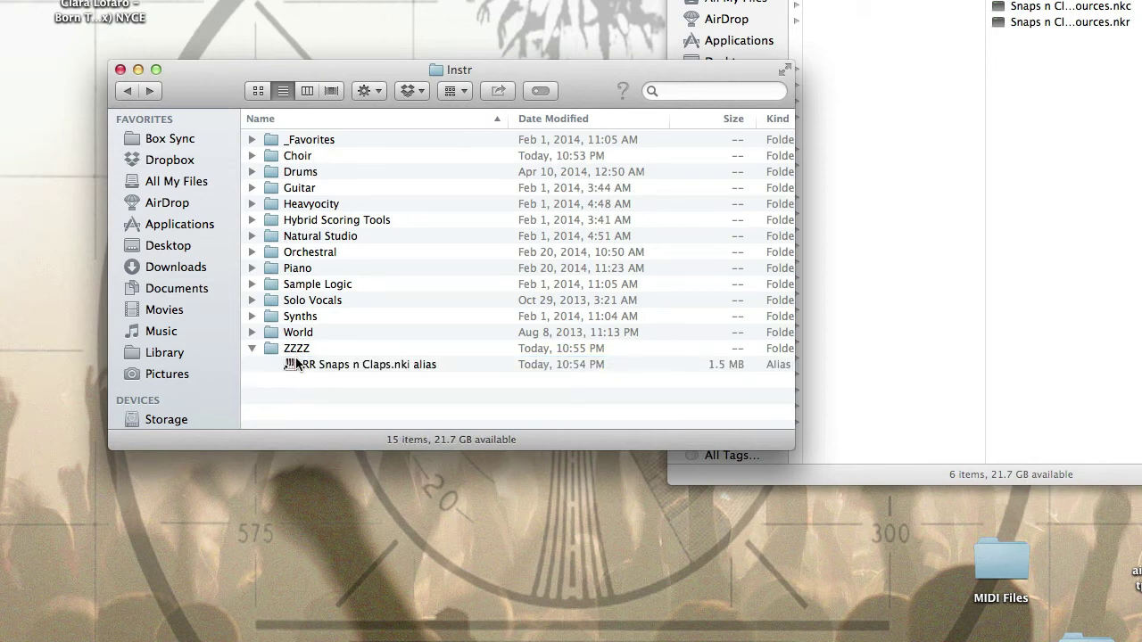
left_click(299, 361)
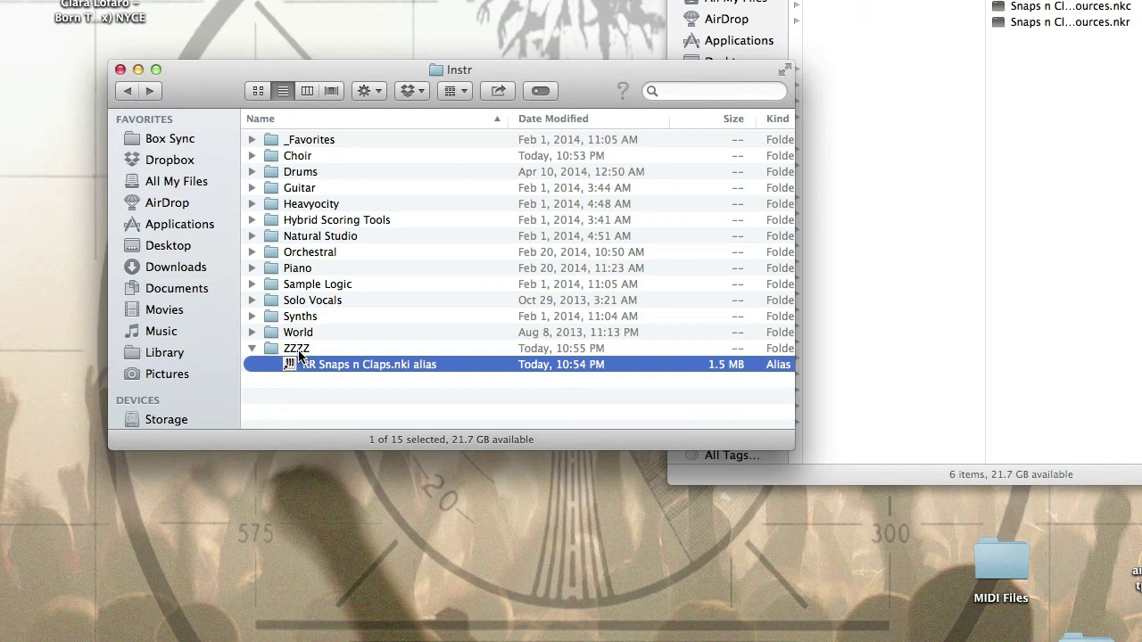
left_click(298, 349)
Step: Rename the ZZZZ folder to RR
key("Return")
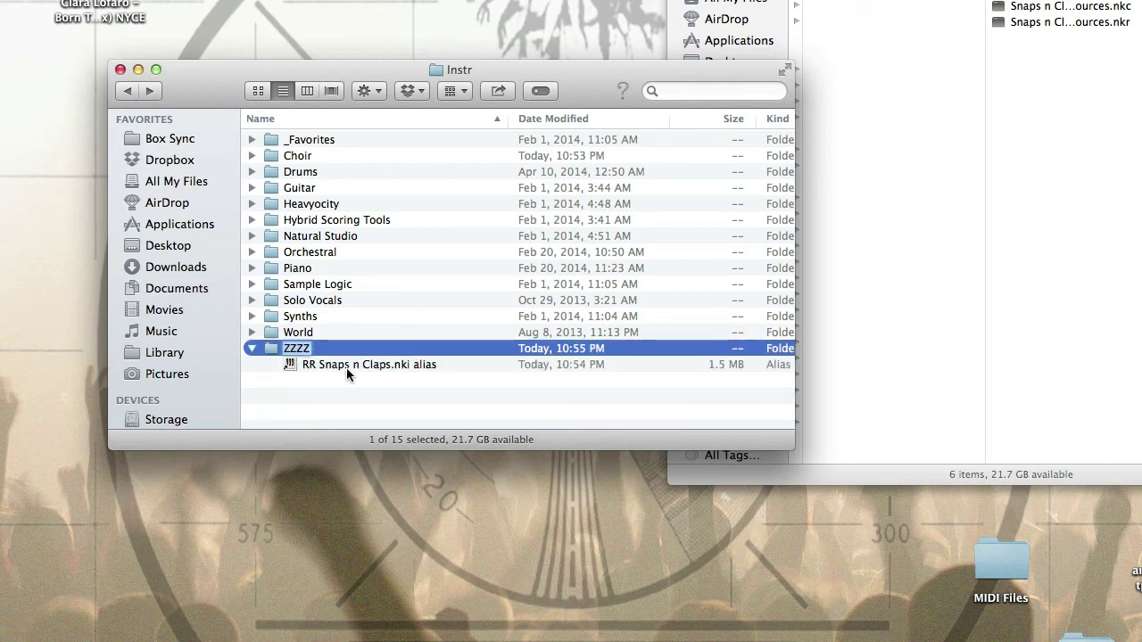
type("-")
key("BackSpace")
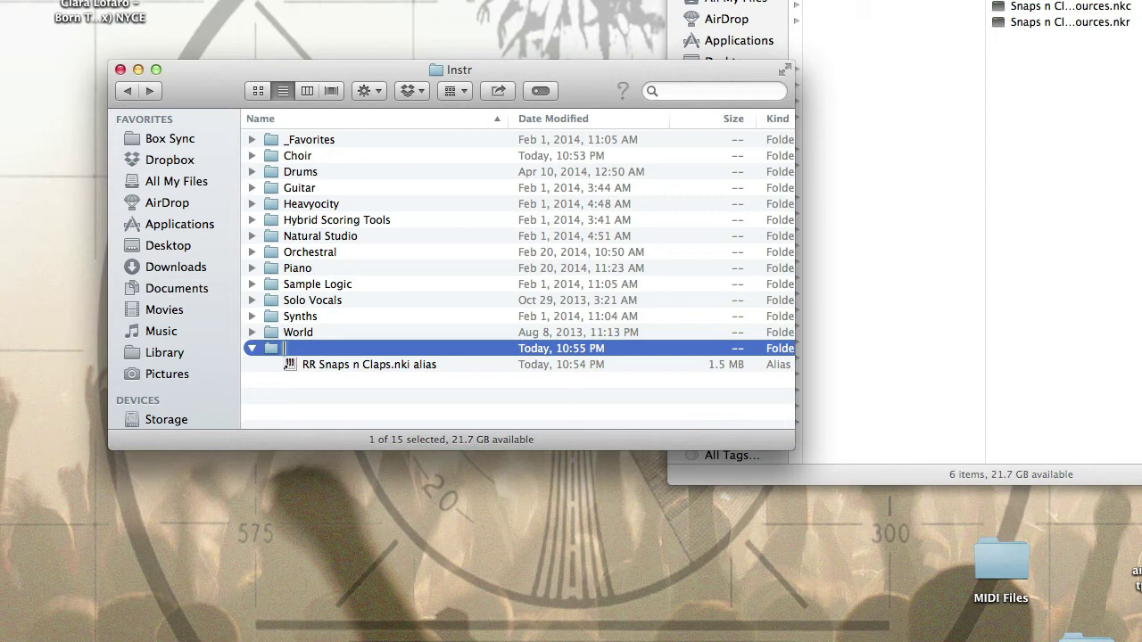
type("Rh")
key("BackSpace")
type("R")
key("Return")
left_click(323, 411)
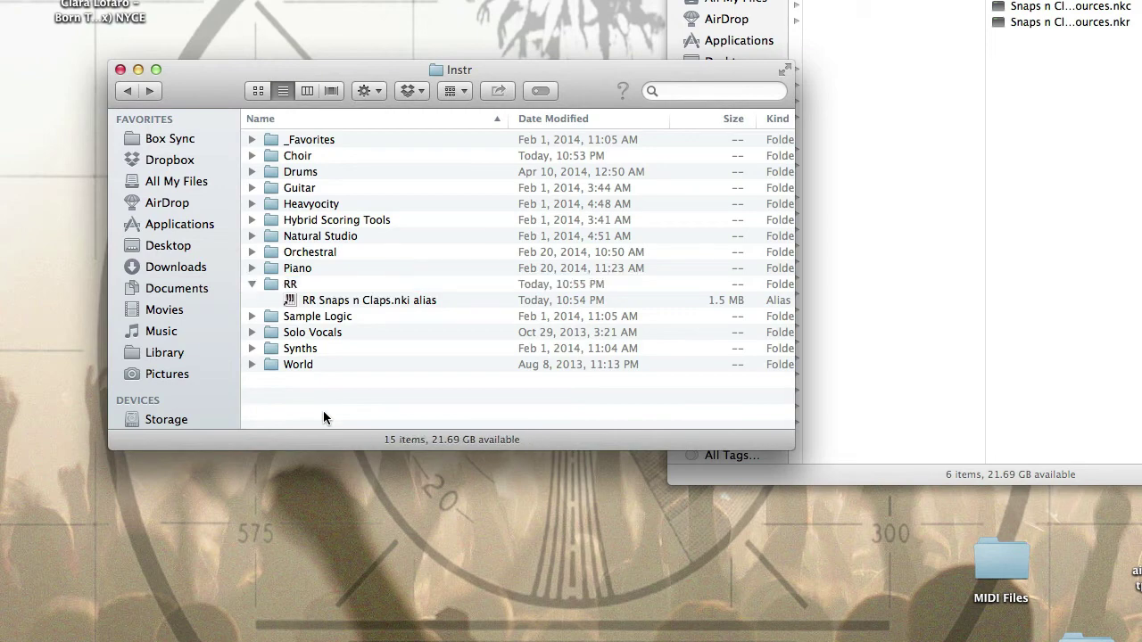
Step: Relaunch Kontakt 5 through Quicksilver with 'ko'
key("ctrl+space")
type("ko")
key("Return")
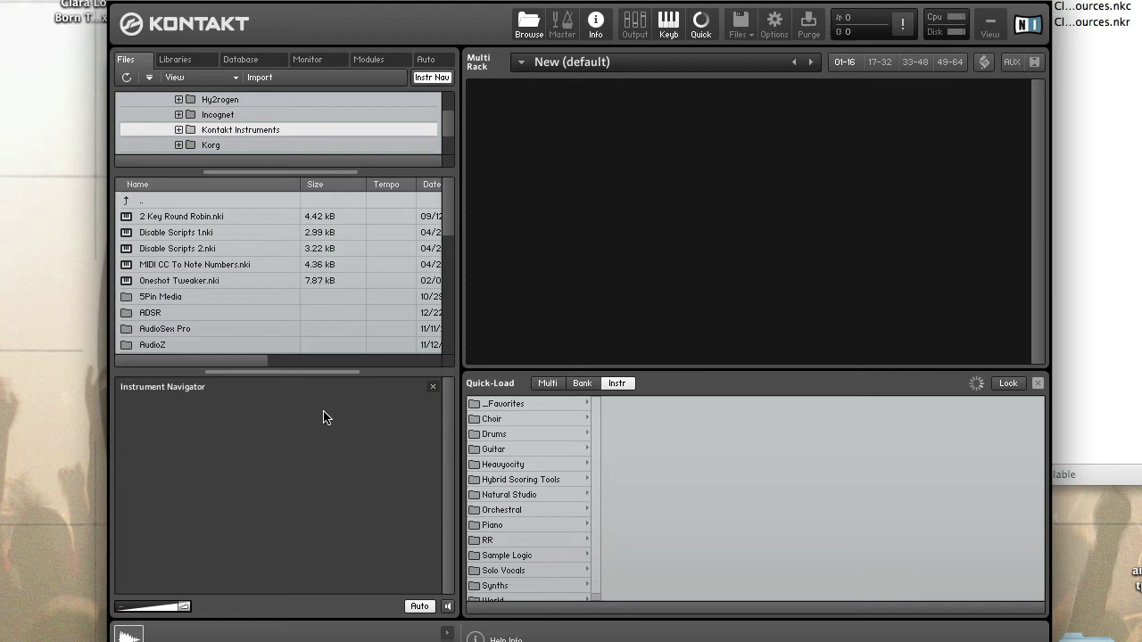
Step: Load RR Snaps n Claps.nki into the rack from the RR Quick-Load folder
left_click(504, 539)
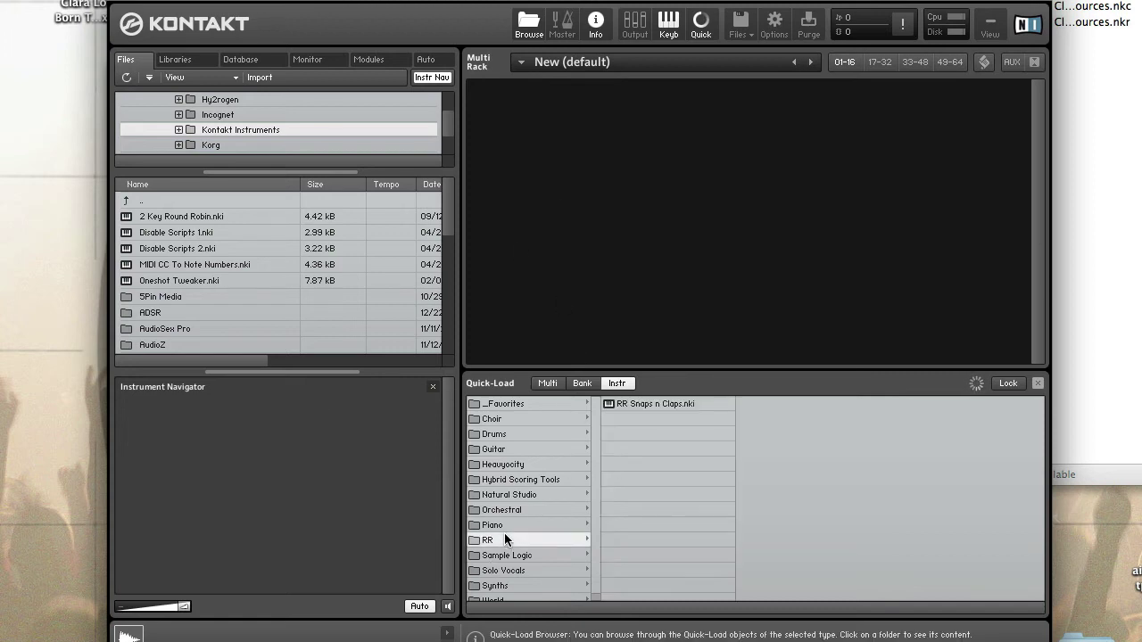
double_click(665, 403)
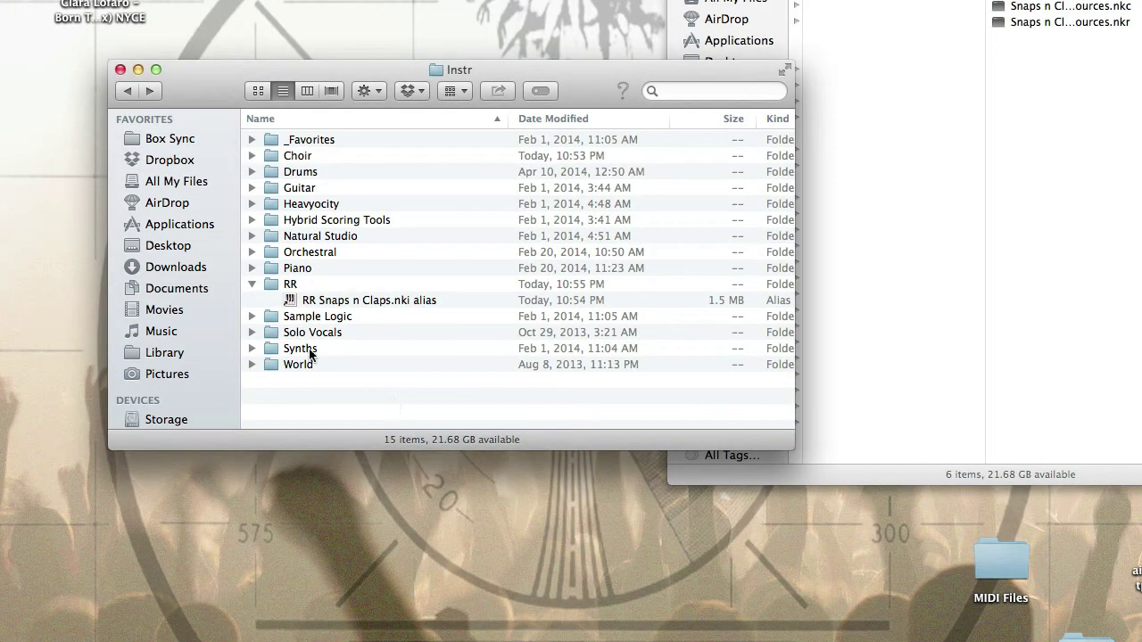
Step: Collapse the RR folder and move up to the QuickLoad folder
left_click(252, 284)
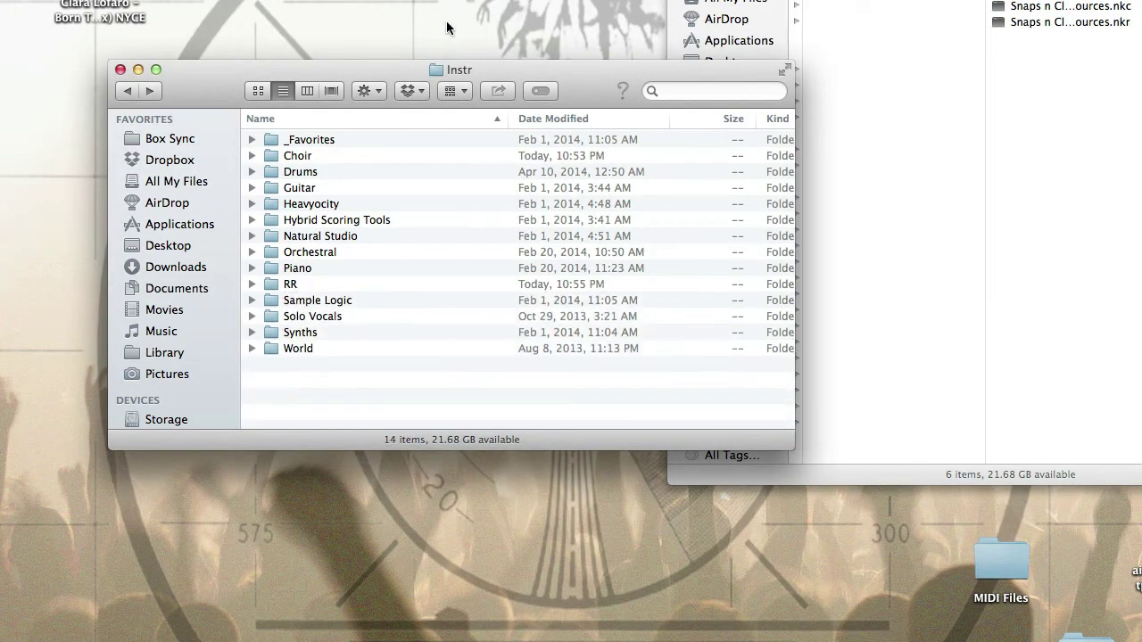
left_click(453, 70, "super")
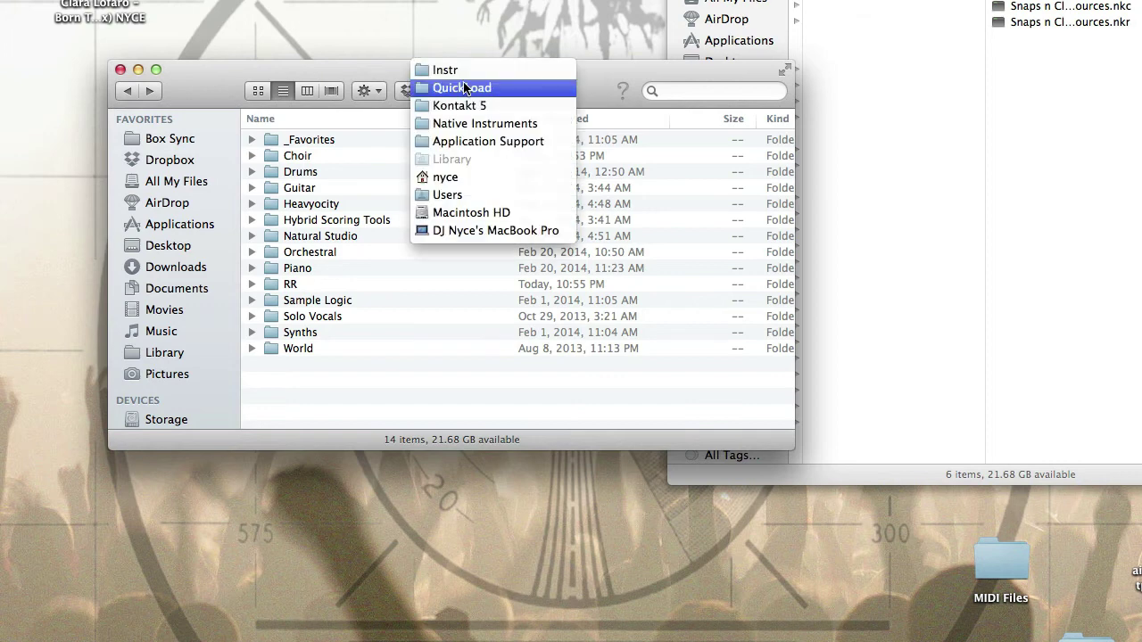
left_click(463, 88)
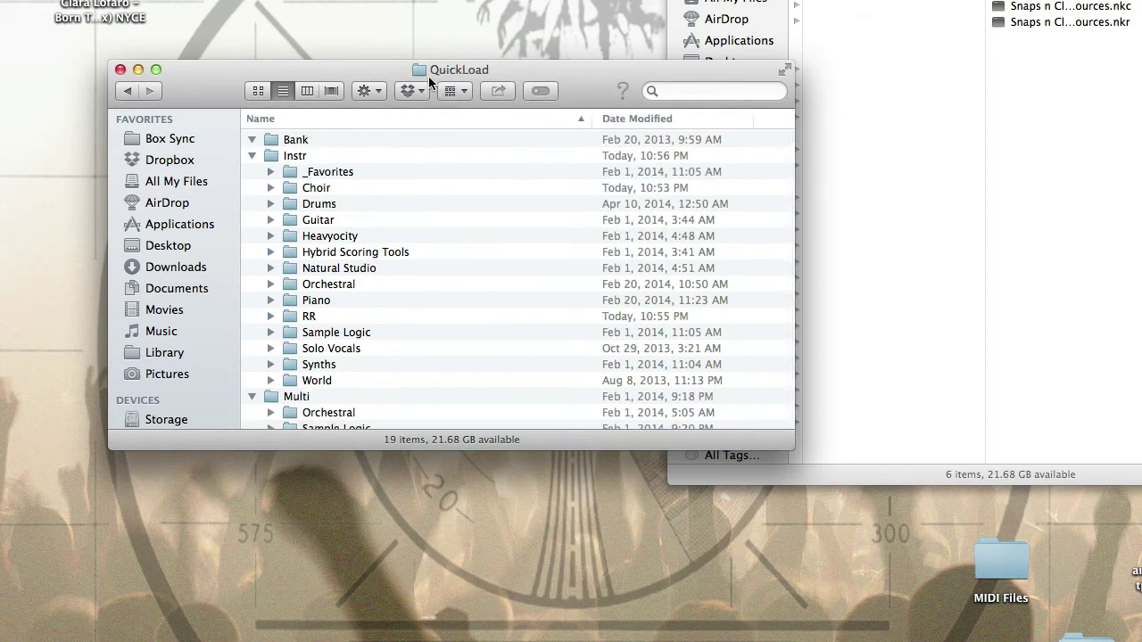
Step: Collapse Bank and Multi, expand Instr to select RR, and return to Kontakt
left_click(251, 155)
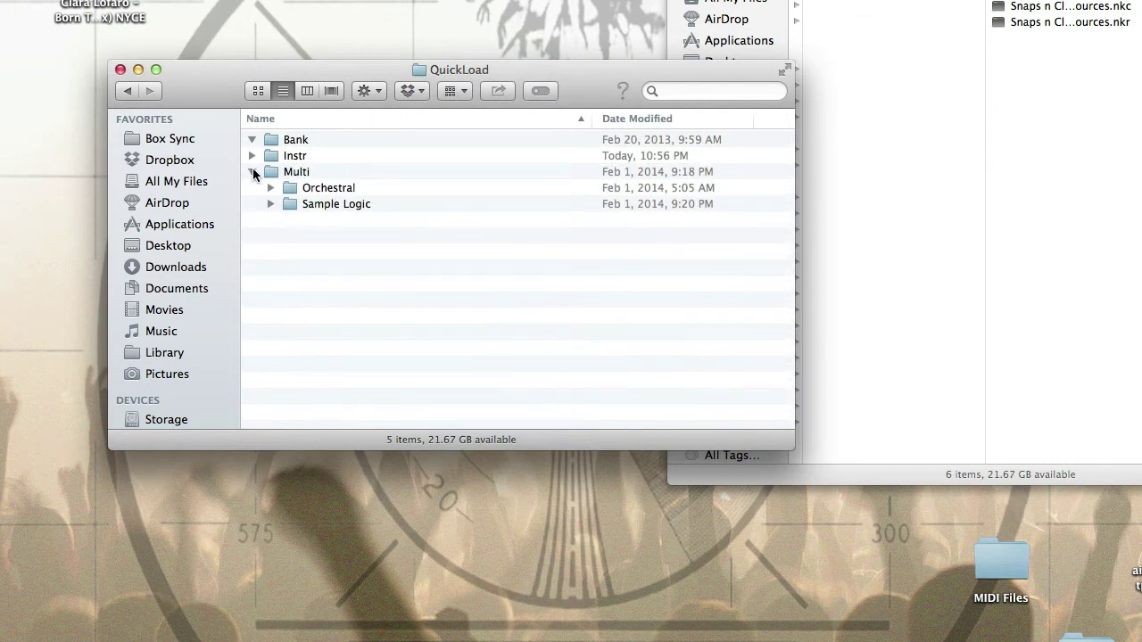
left_click(252, 171)
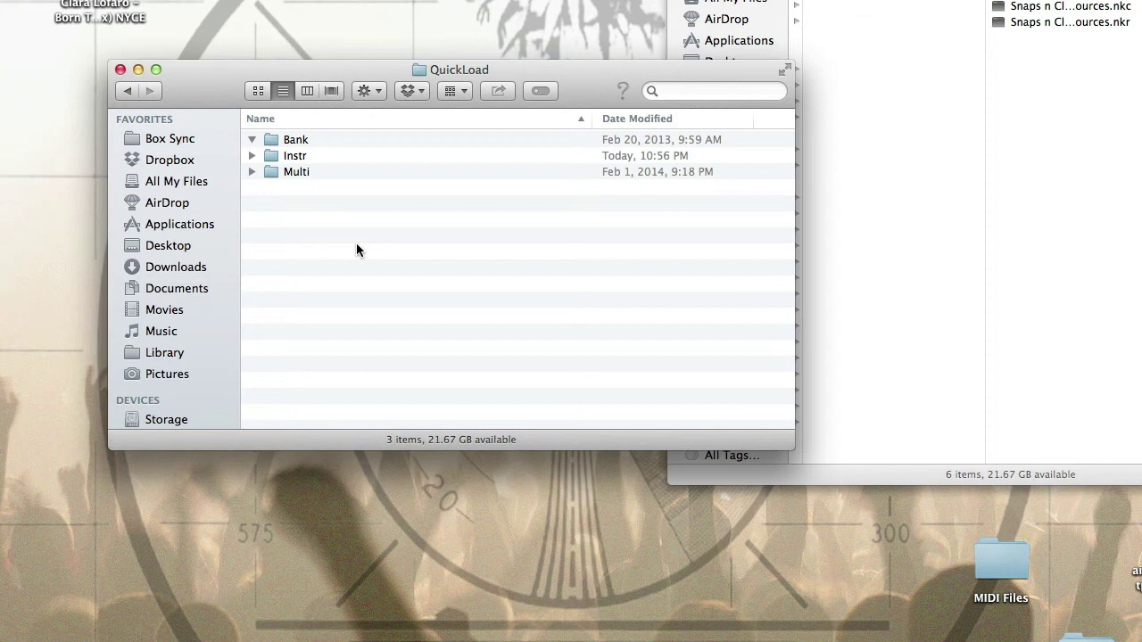
left_click(252, 143)
left_click(252, 140)
left_click(252, 140)
left_click(252, 156)
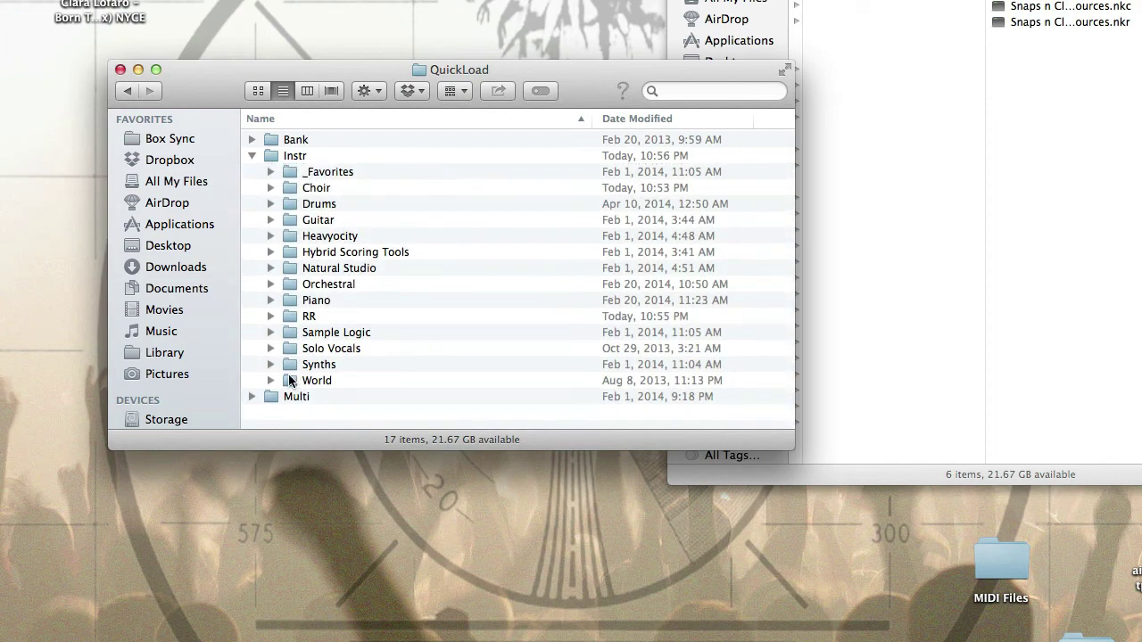
left_click(291, 320)
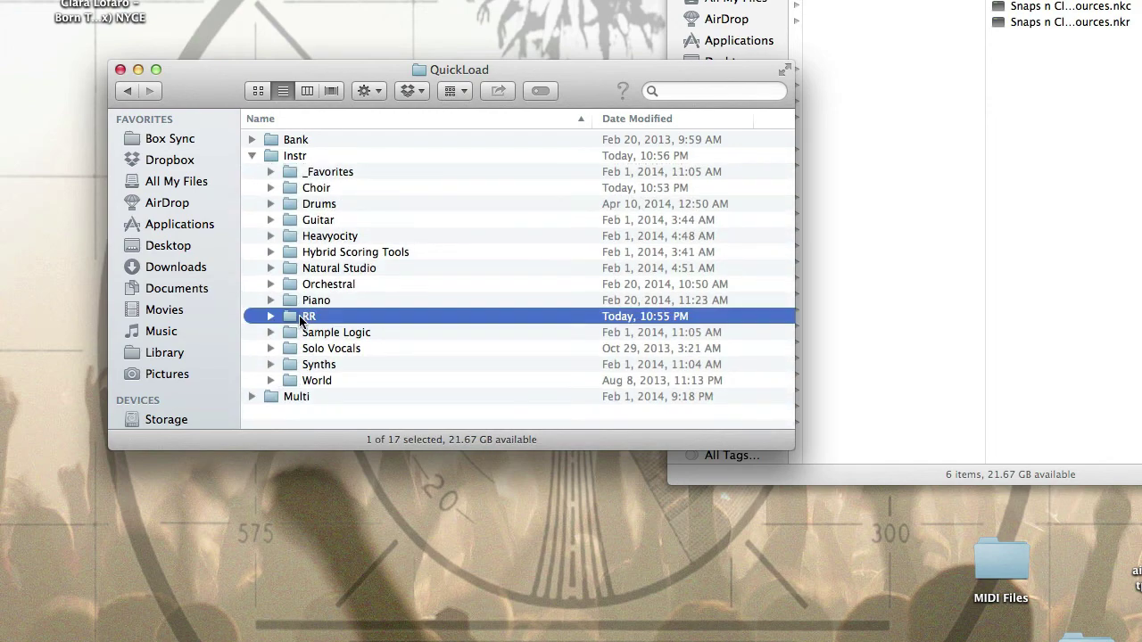
key("super+Tab")
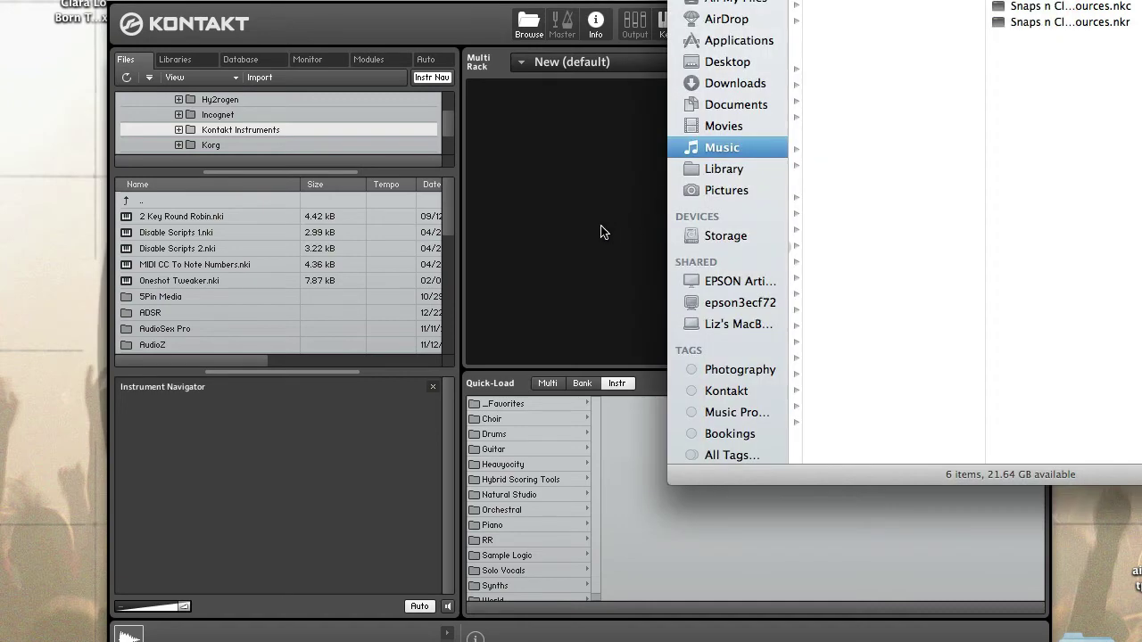
Step: Bring Finder forward and go up to the Kontakt 5 folder
left_click(603, 233)
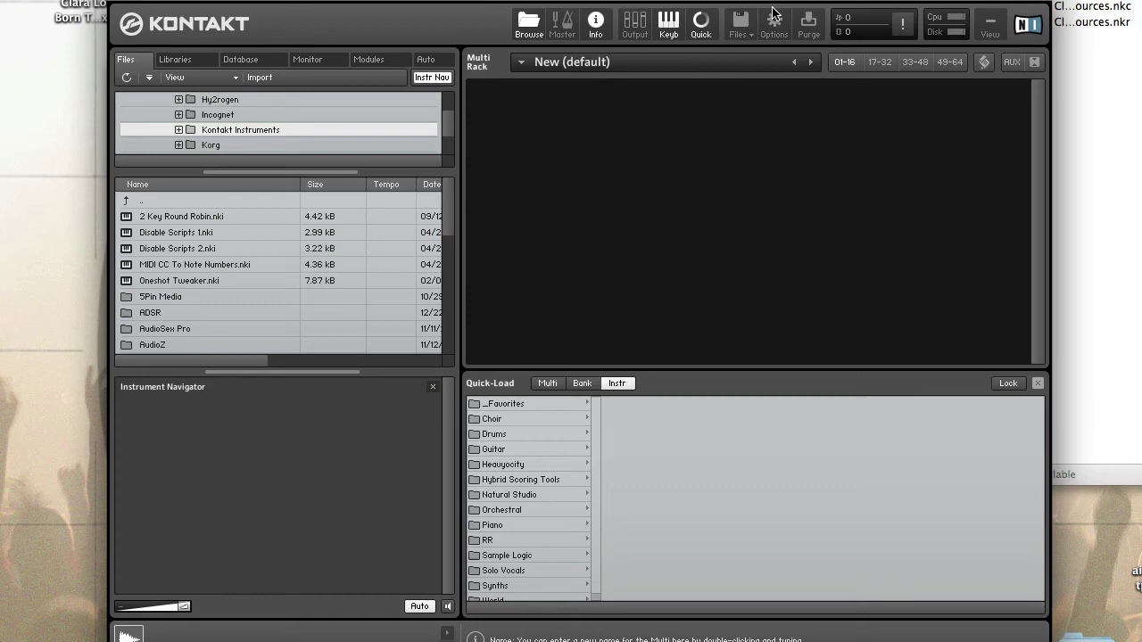
left_click(1092, 134)
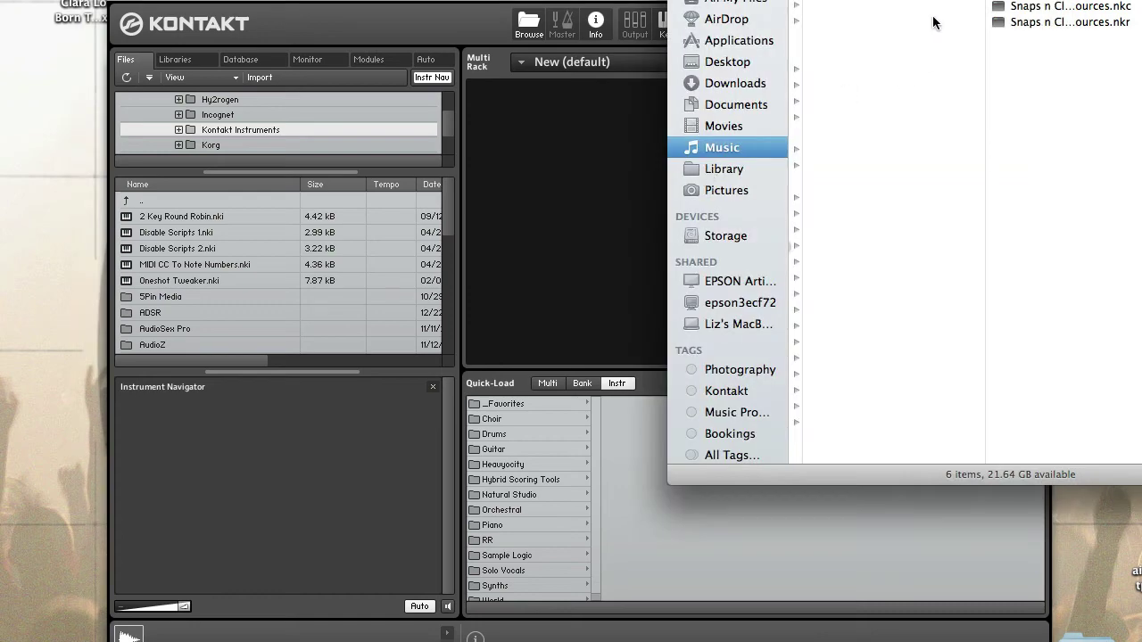
left_click(603, 204)
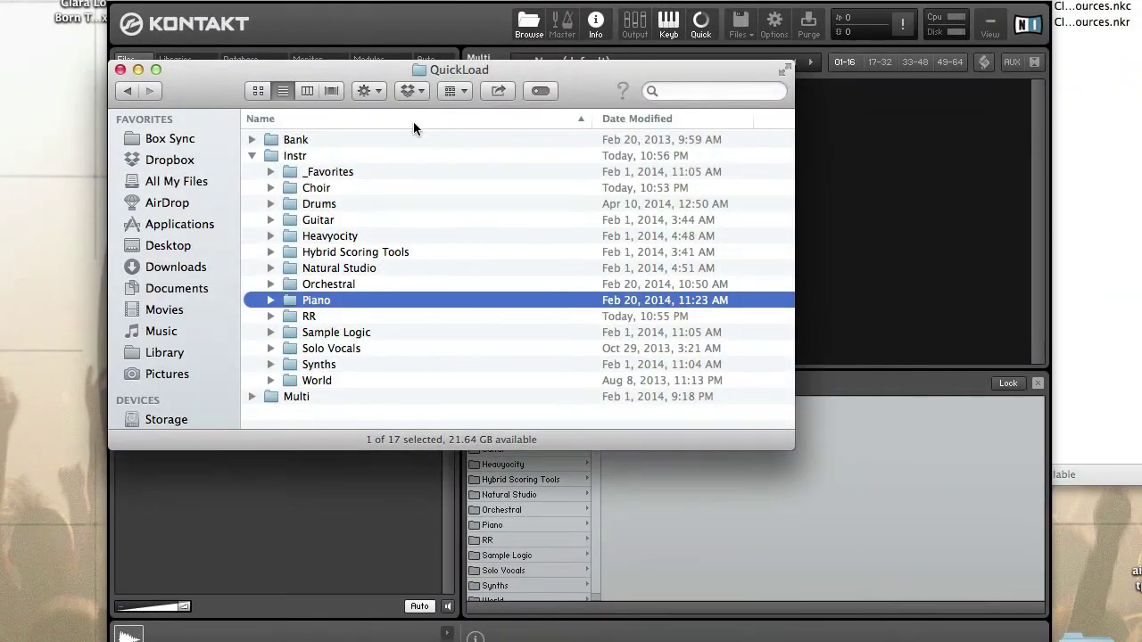
left_click(437, 76, "super")
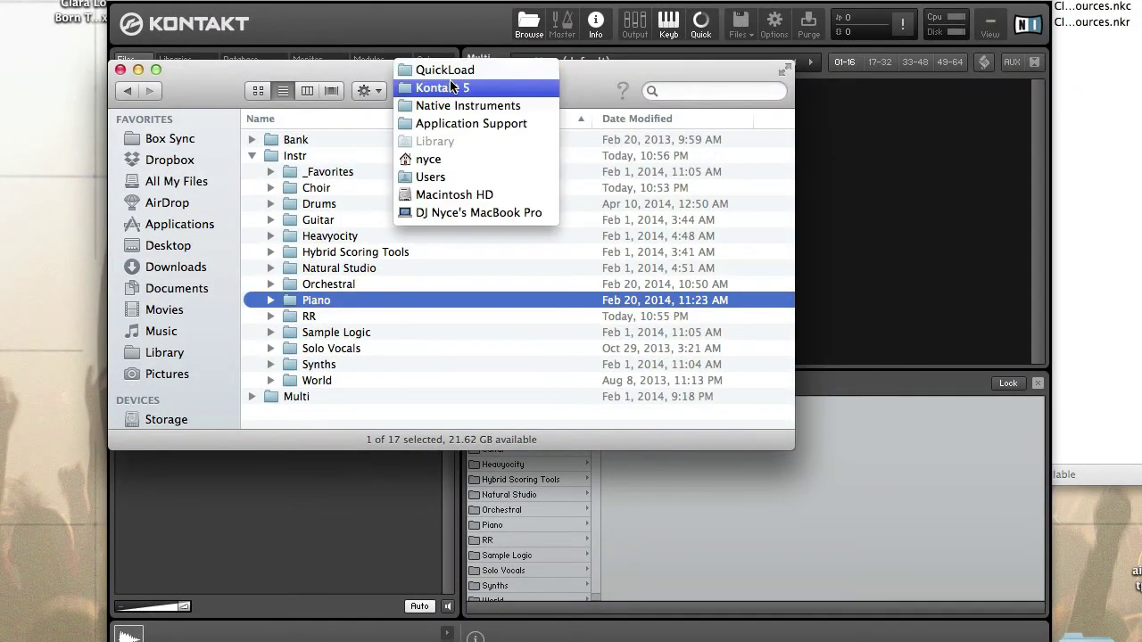
left_click(433, 84)
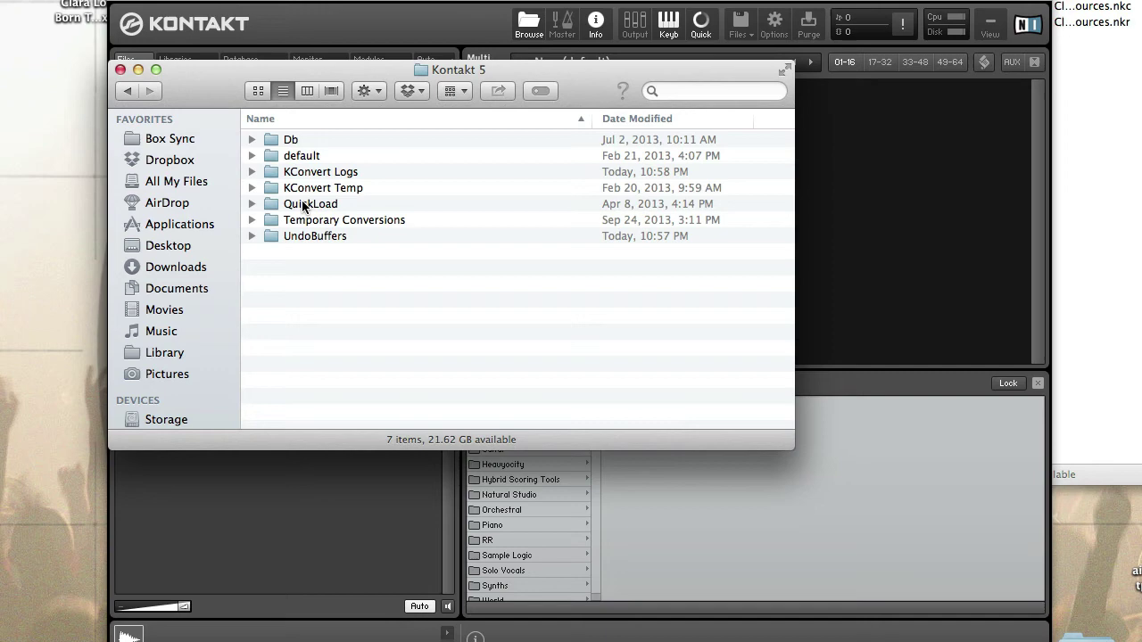
Step: Expand QuickLoad and RR to reveal and select the RR Snaps n Claps.nki alias
left_click(253, 204)
scroll(297, 234, "down", 3)
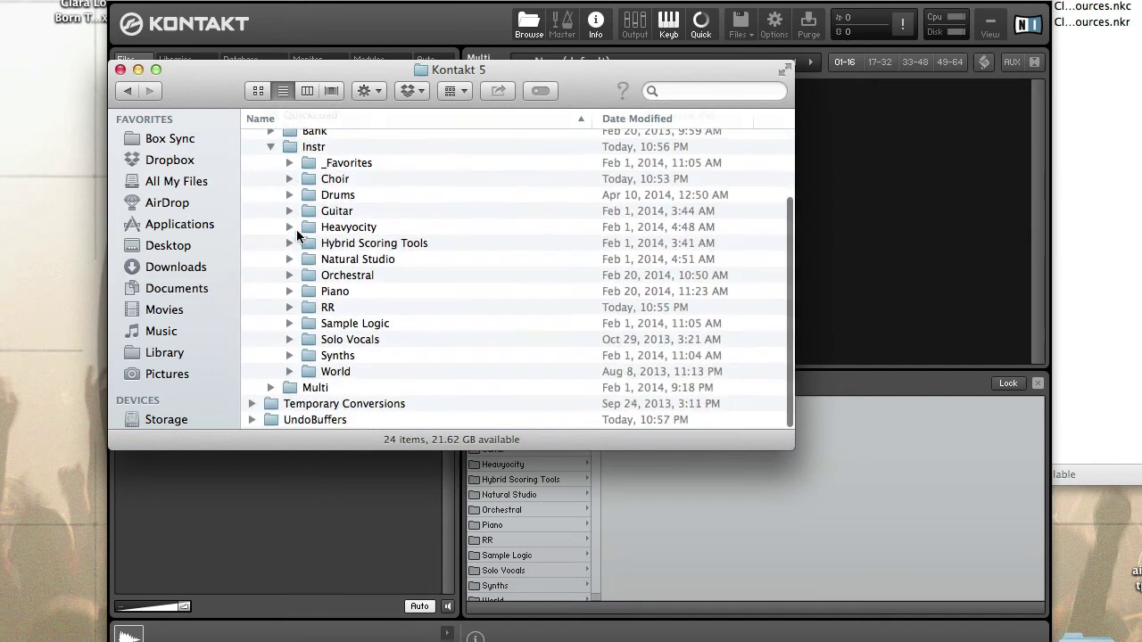
left_click(289, 309)
left_click(363, 328)
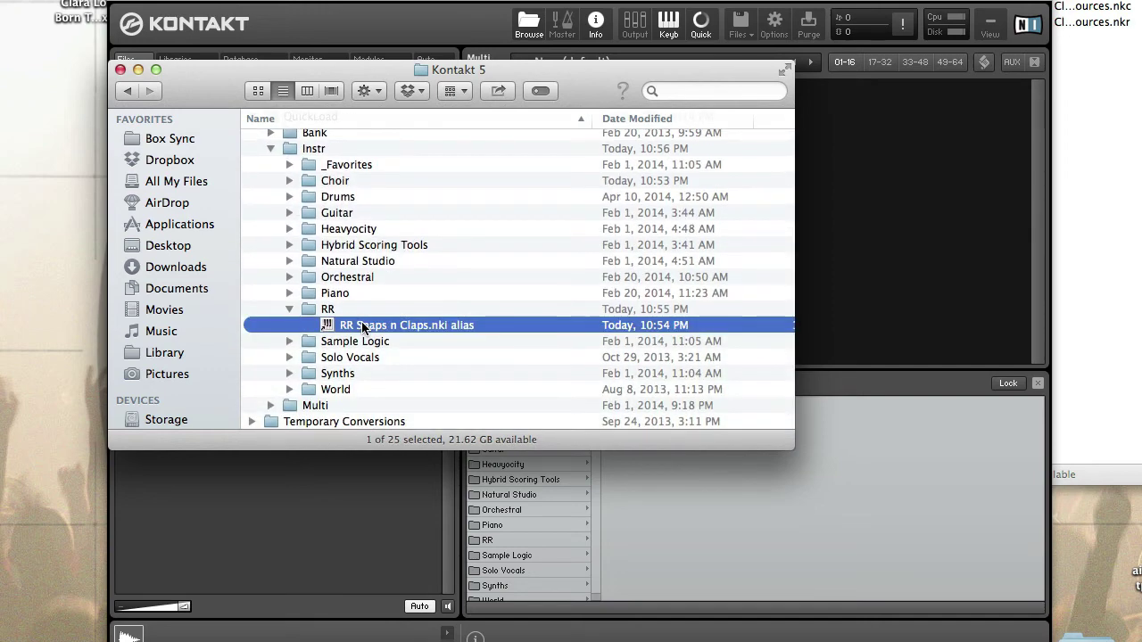
right_click(362, 328)
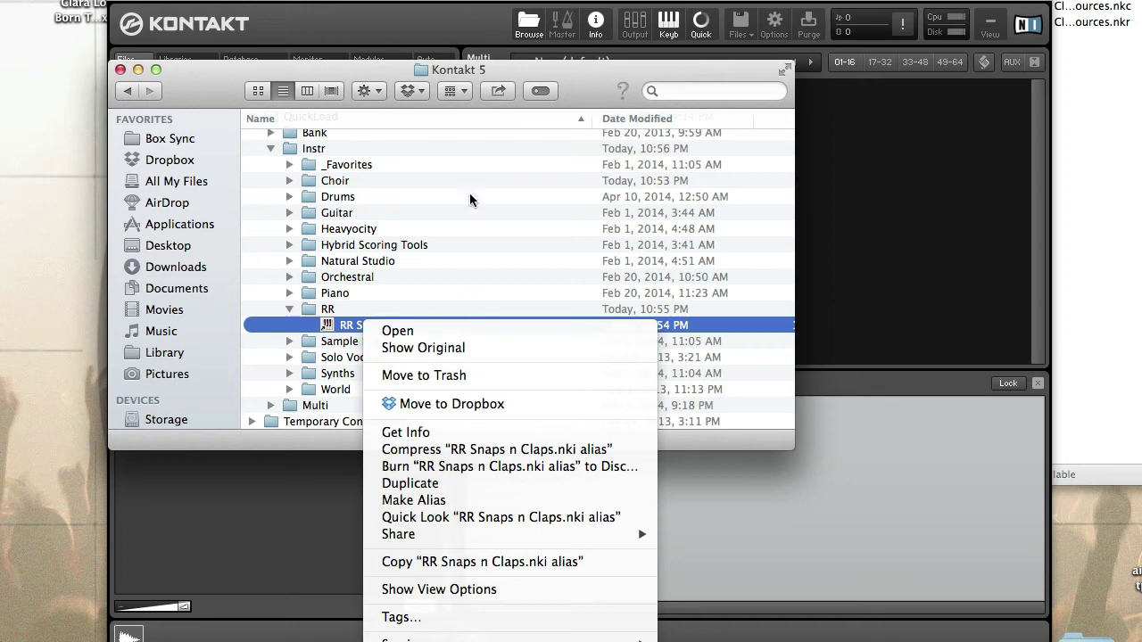
left_click(558, 81)
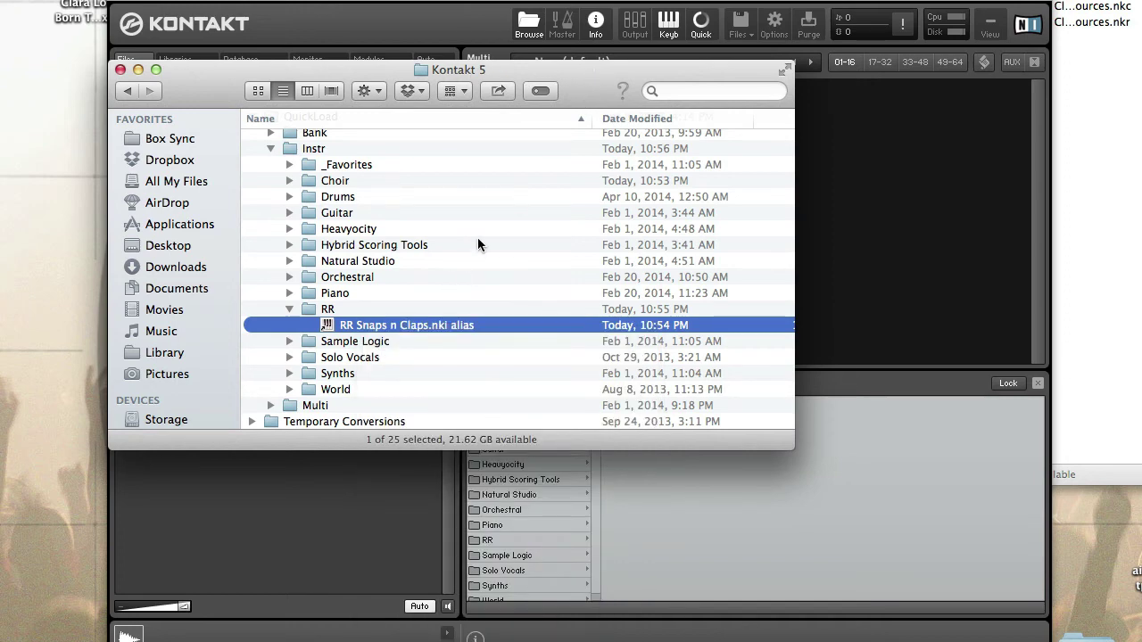
left_click(451, 71, "super")
left_click(583, 64)
Step: Move the Finder window up and left, then select the QuickLoad folder
left_click_drag(377, 73, 208, 42)
left_click(823, 173)
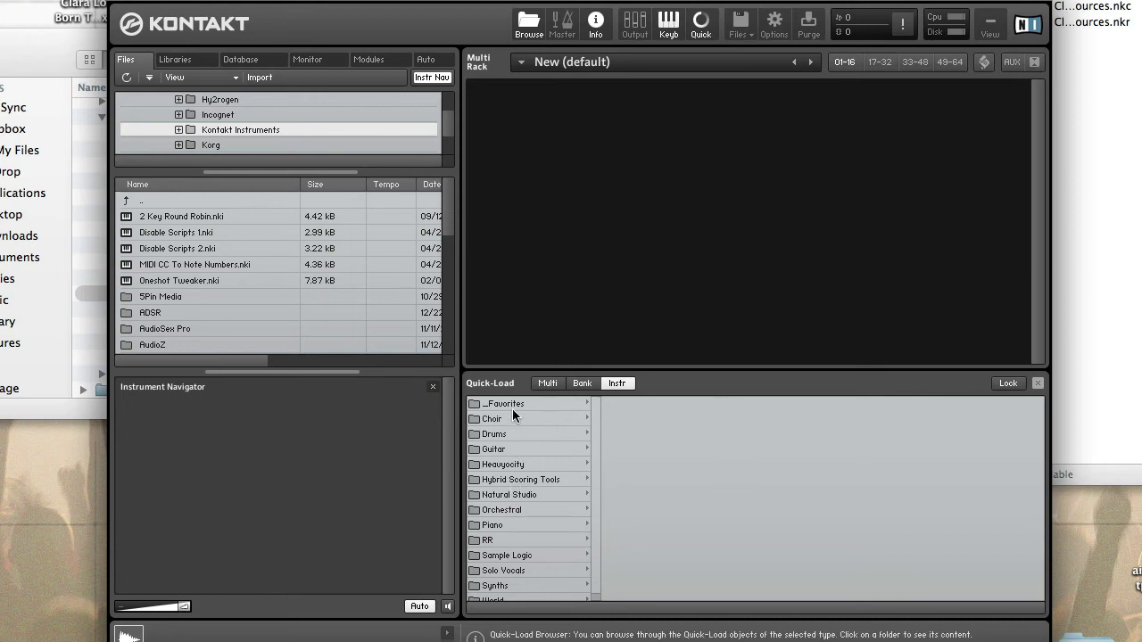
scroll(526, 544, "down", 1)
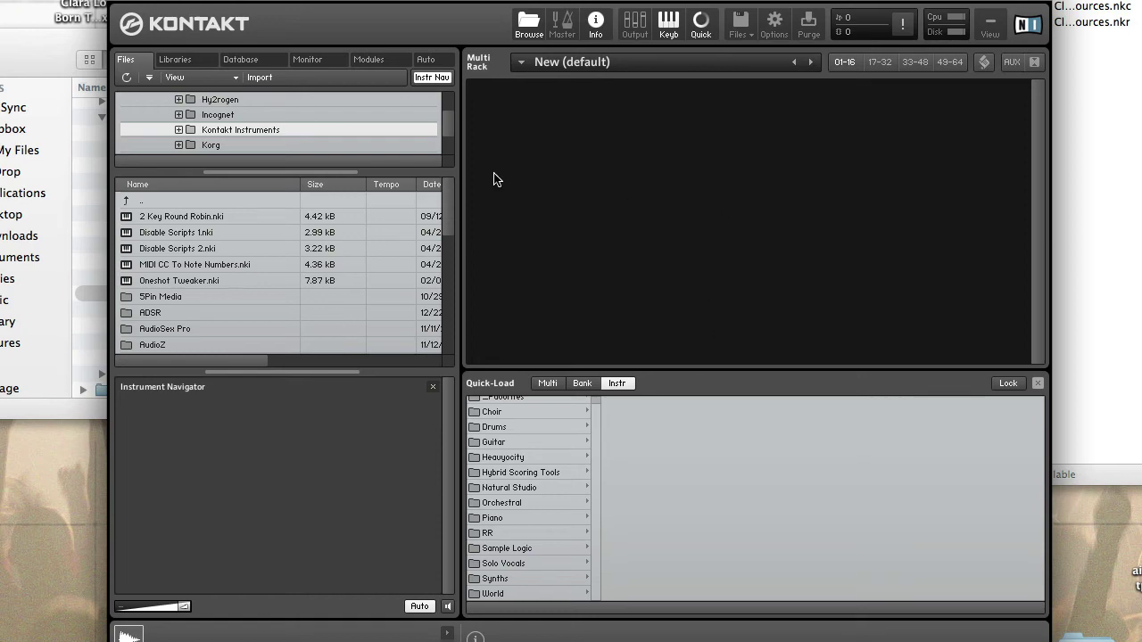
left_click_drag(25, 60, 281, 82)
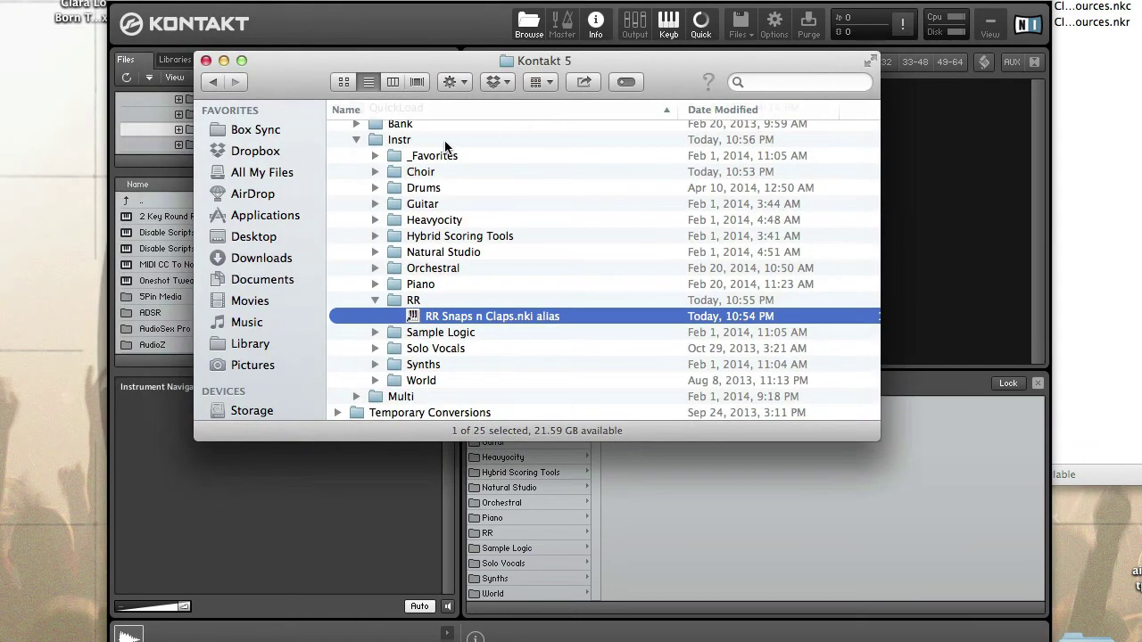
scroll(445, 147, "up", 3)
scroll(446, 307, "down", 3)
scroll(438, 303, "up", 2)
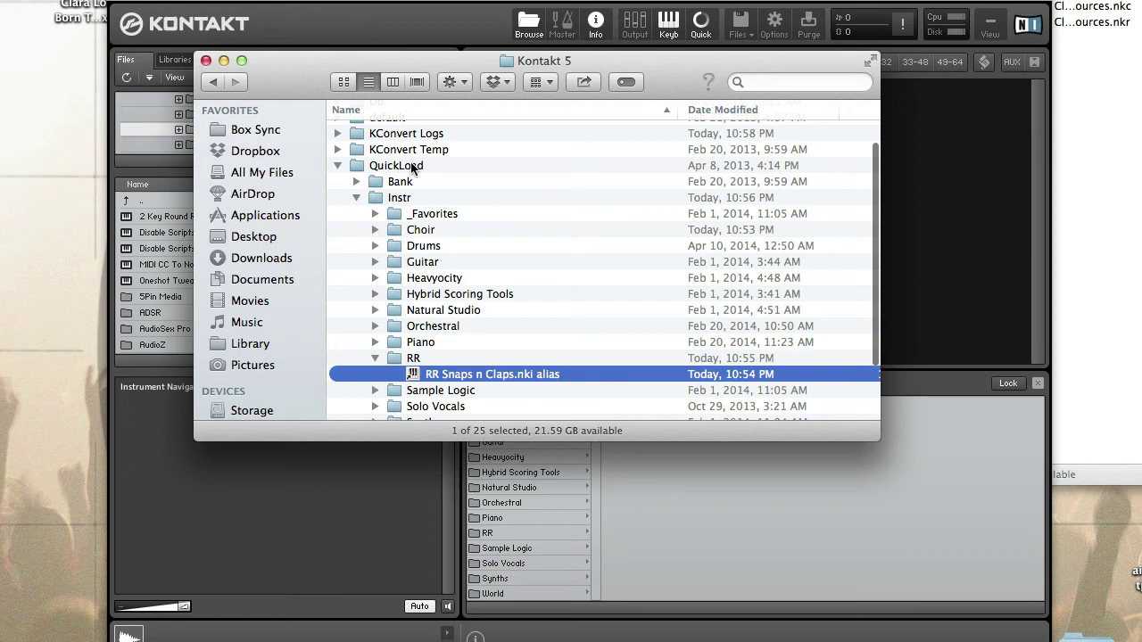
left_click(411, 168)
Step: Get Info on QuickLoad and highlight its 6.83 GB size and 15,469 item count
right_click(411, 168)
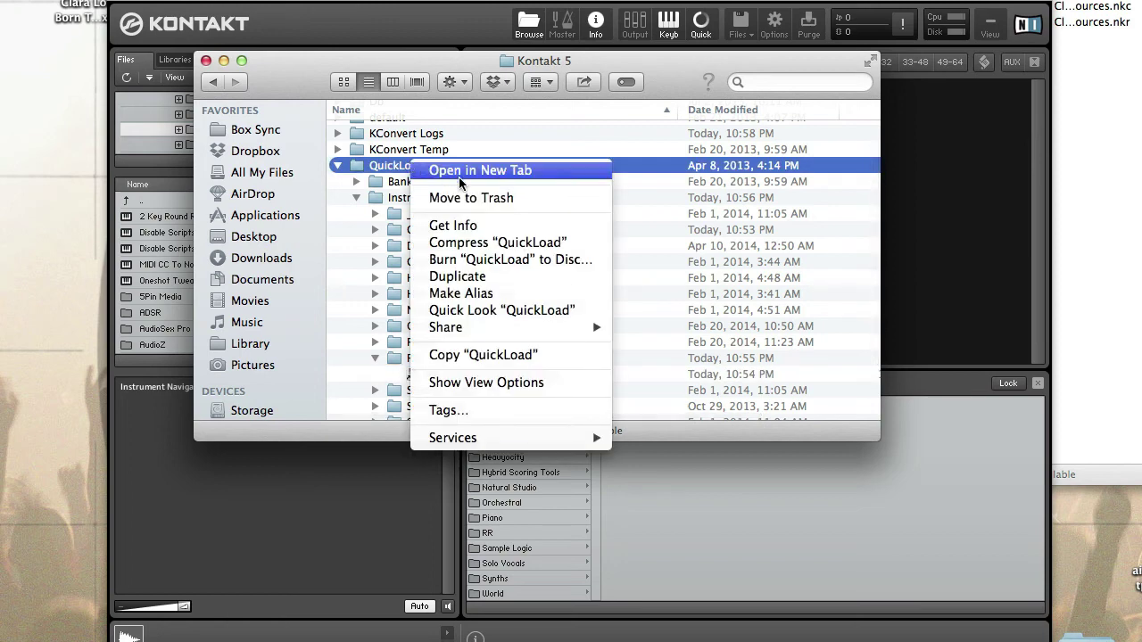
left_click(476, 226)
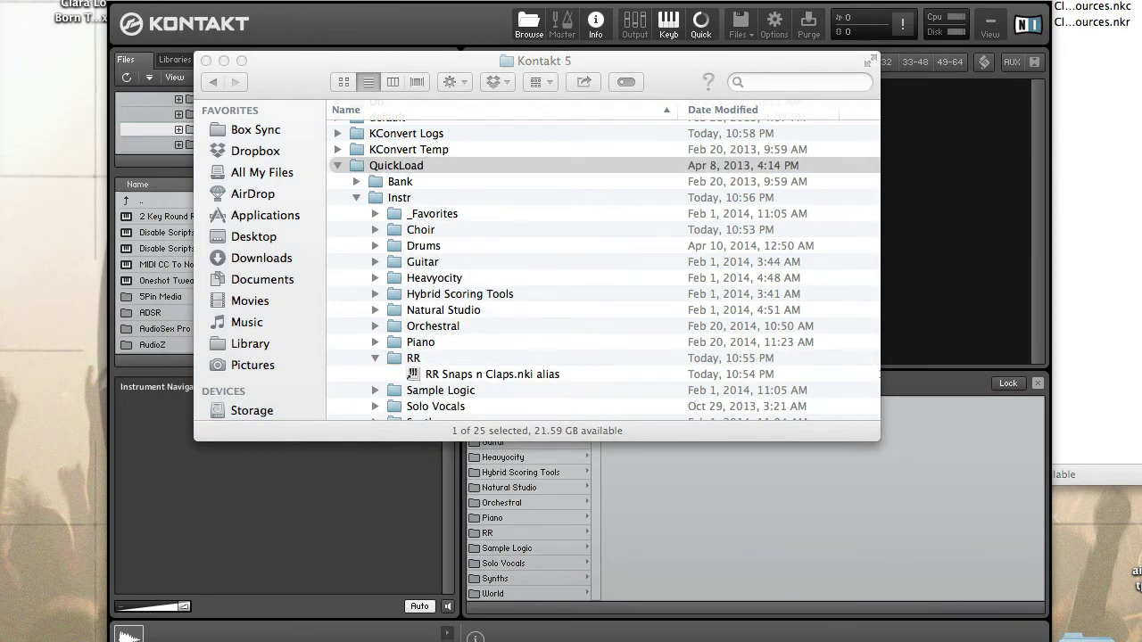
left_click_drag(349, 4, 577, 46)
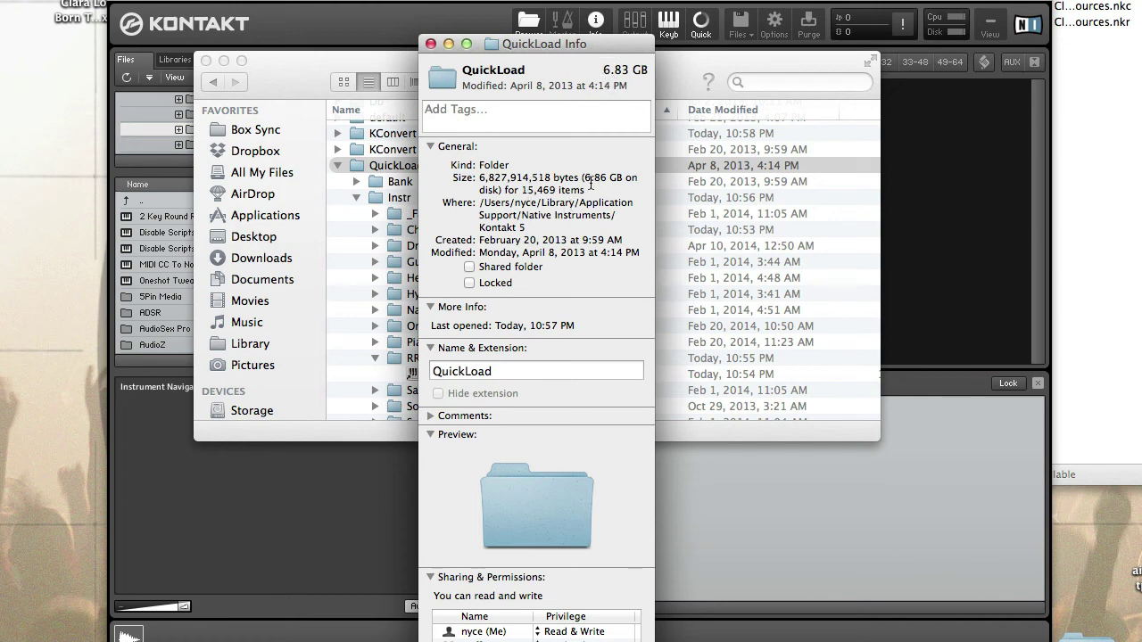
double_click(607, 70)
double_click(528, 190)
mouse_move(567, 46)
left_mouse_down()
mouse_move(585, 73)
mouse_move(585, 54)
left_mouse_up()
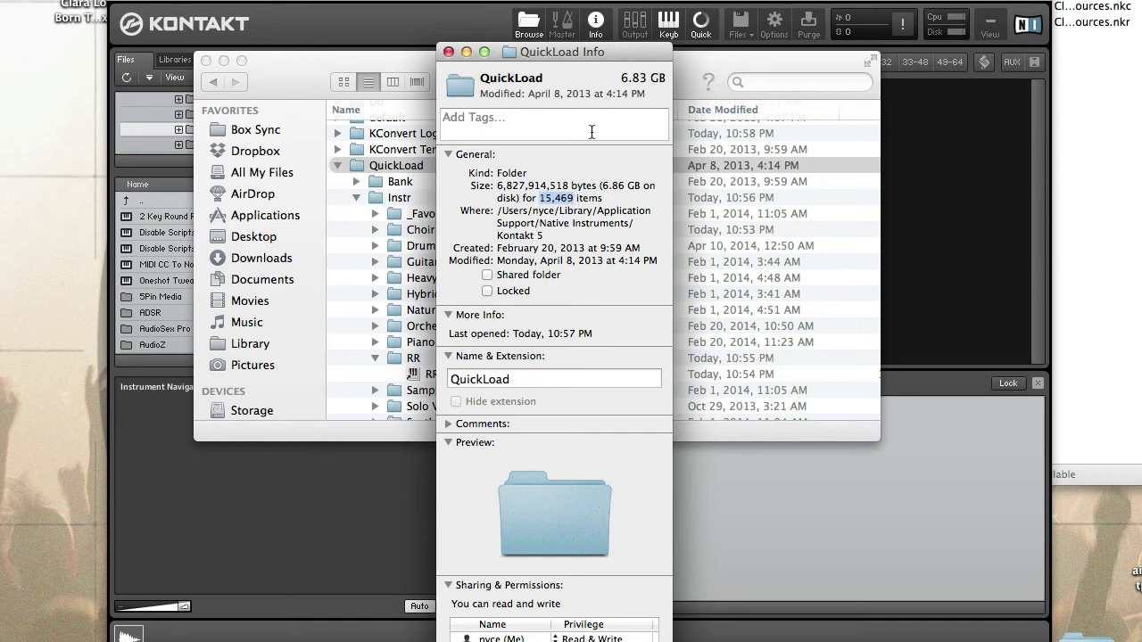
left_click_drag(619, 79, 666, 80)
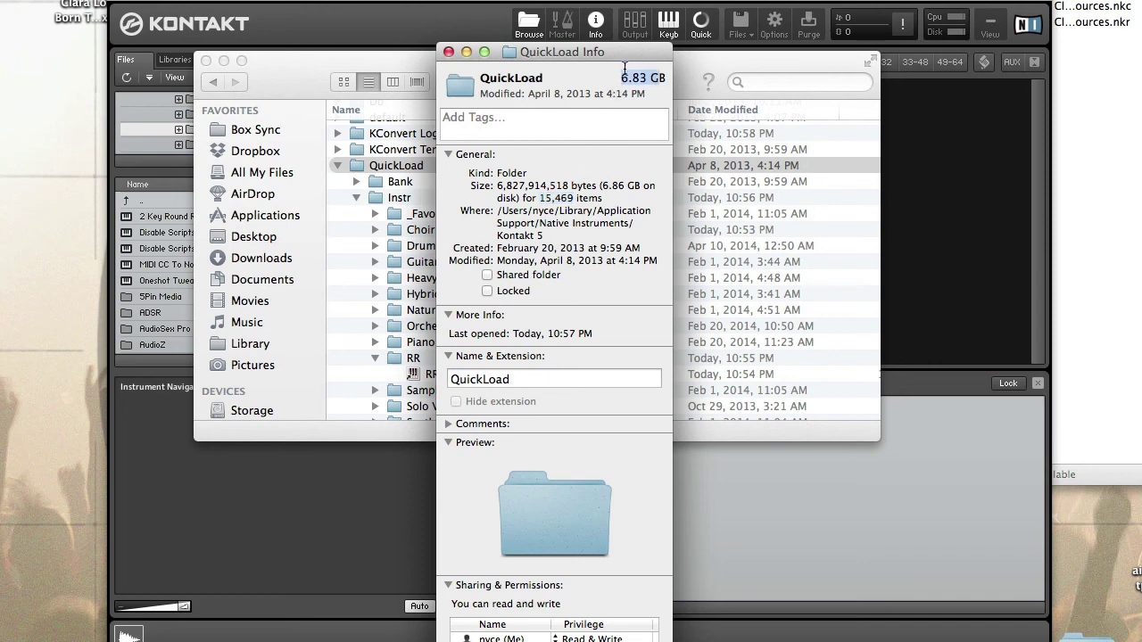
left_click_drag(539, 198, 572, 198)
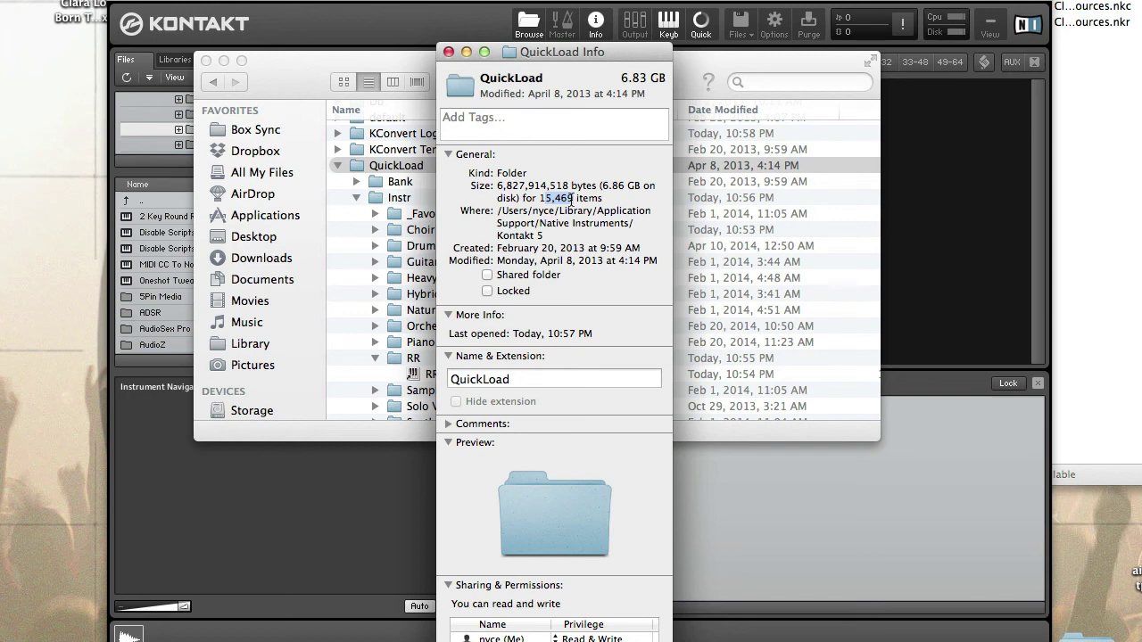
left_click_drag(572, 198, 581, 199)
left_click(538, 198)
left_click_drag(539, 197, 574, 198)
double_click(558, 198)
Step: Close the QuickLoad Info window with its red close button
left_click(448, 51)
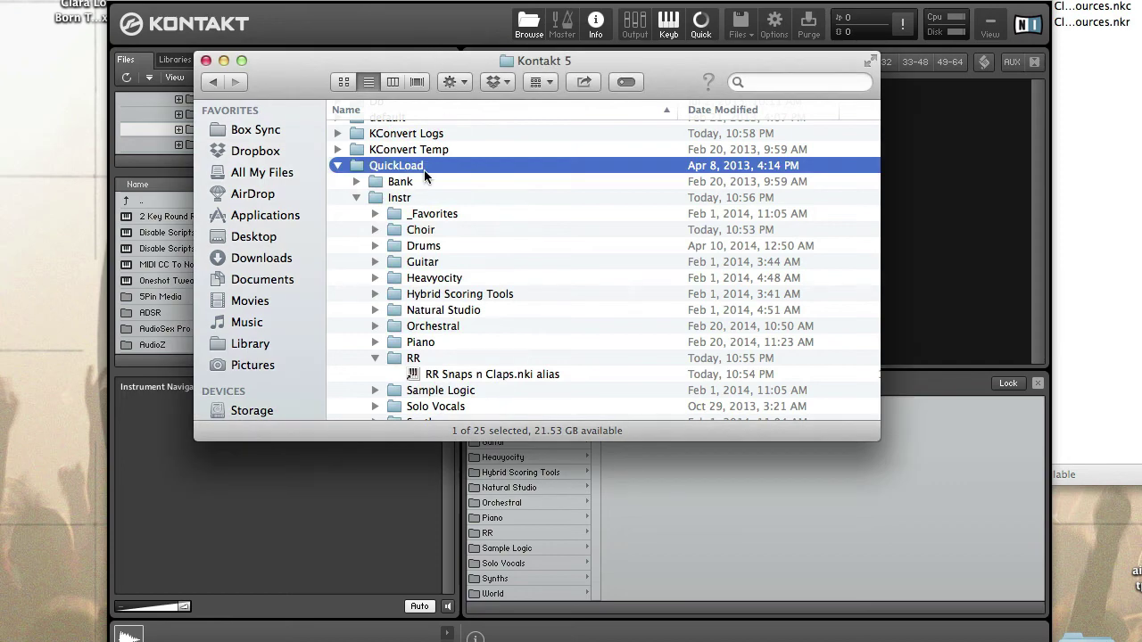